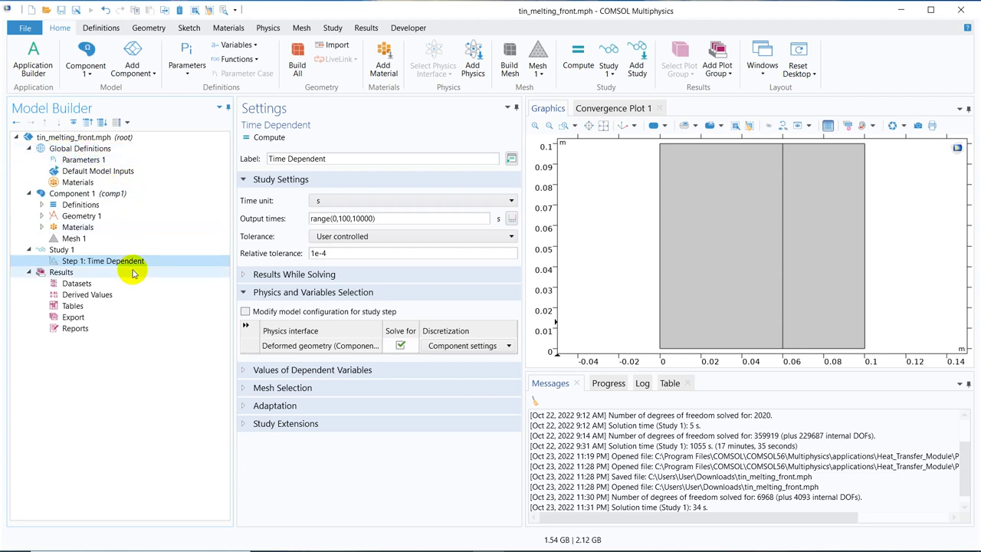
# Show the Parameters 1 table under Global Definitions with the tin properties and wall temperatures
pyautogui.click(96, 160)
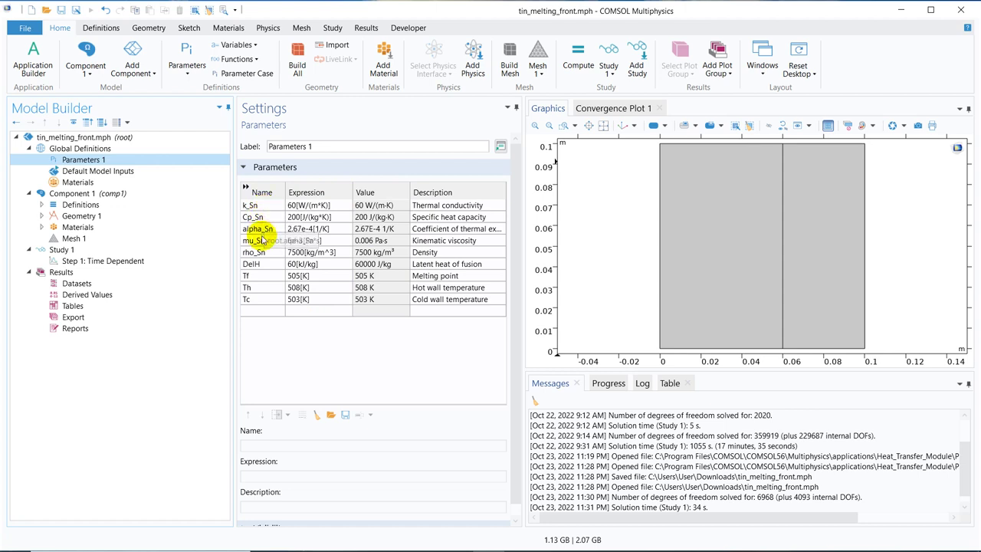
# Review Tf 505 K, Th 508 K and Tc 503 K, then enlarge the graphics area
pyautogui.click(247, 276)
pyautogui.click(453, 278)
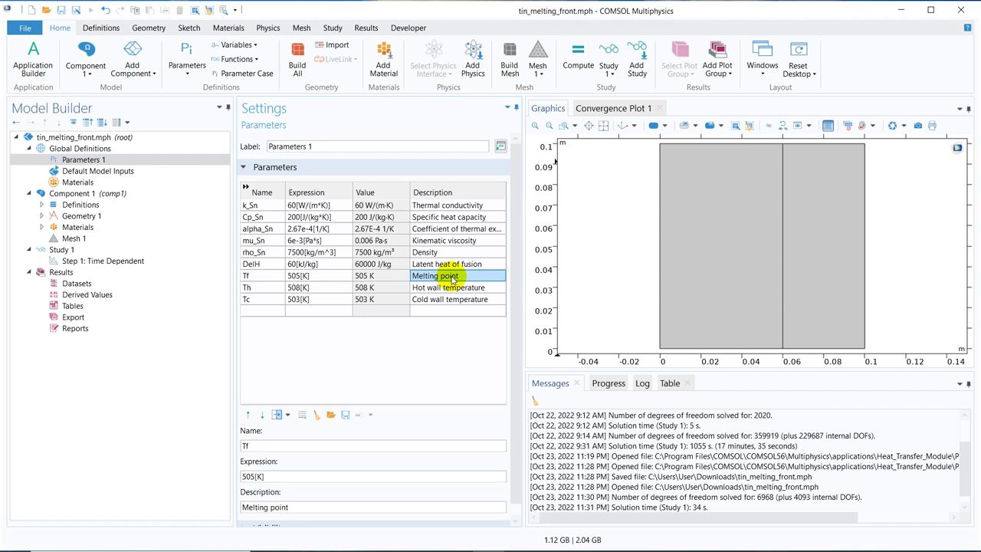
pyautogui.click(253, 288)
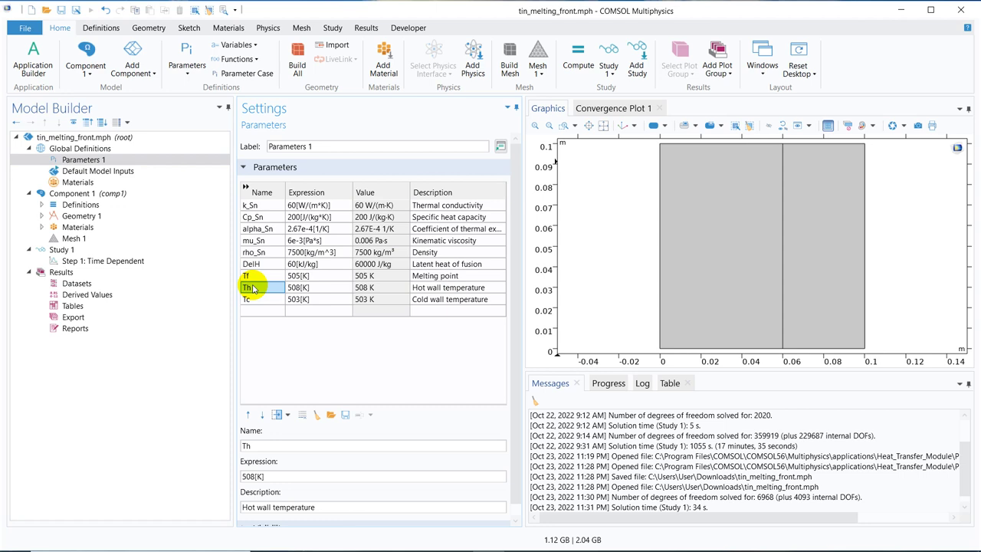
pyautogui.click(253, 300)
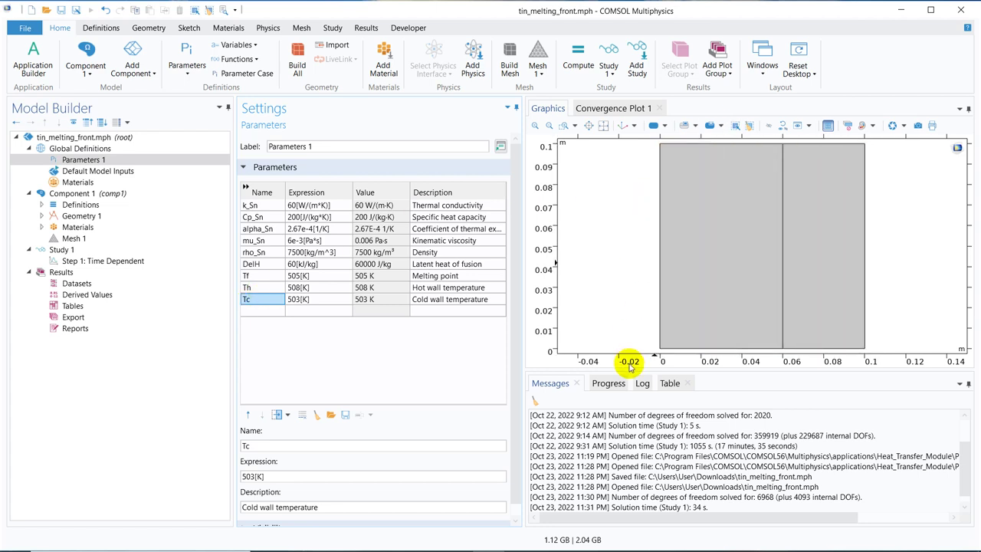
pyautogui.moveTo(690, 369); pyautogui.dragTo(693, 418)
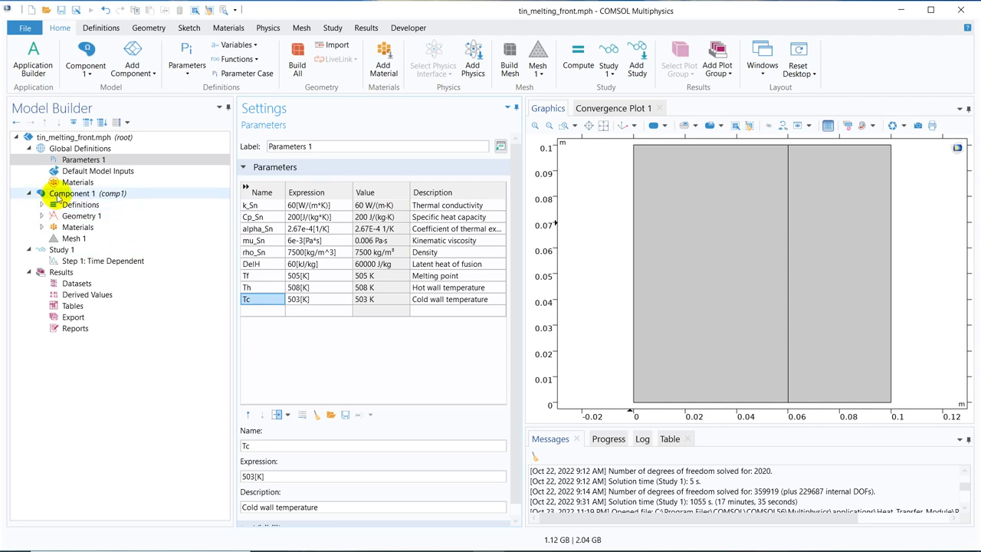
# Review the Tin (Solid) and Tin (Liquid) materials, ending on Tin (Liquid) on domain 1
pyautogui.click(41, 227)
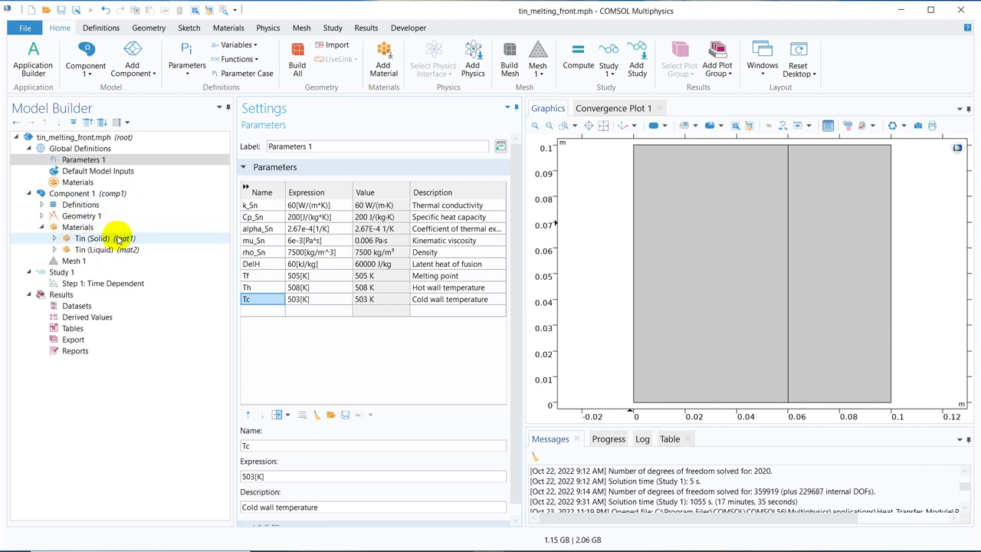
pyautogui.click(118, 239)
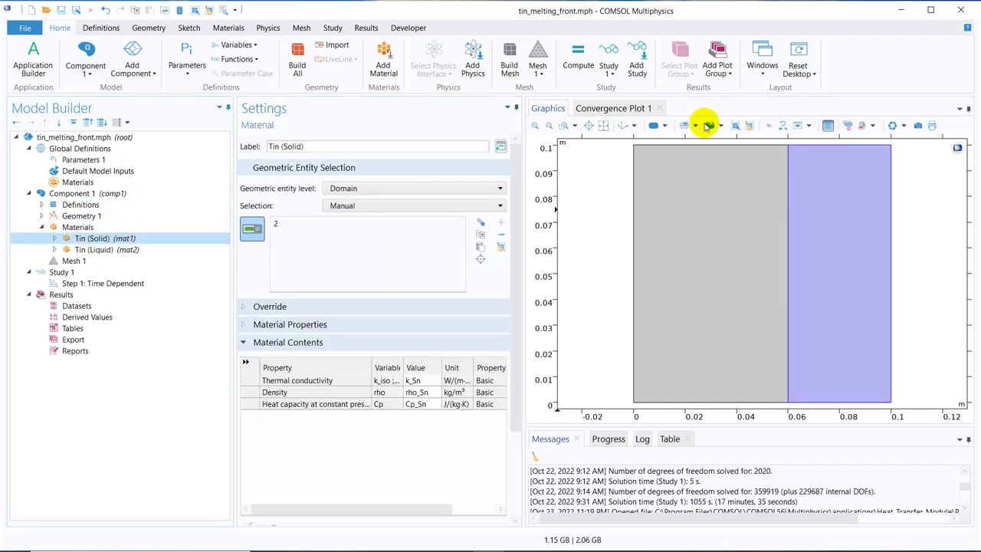
pyautogui.click(149, 250)
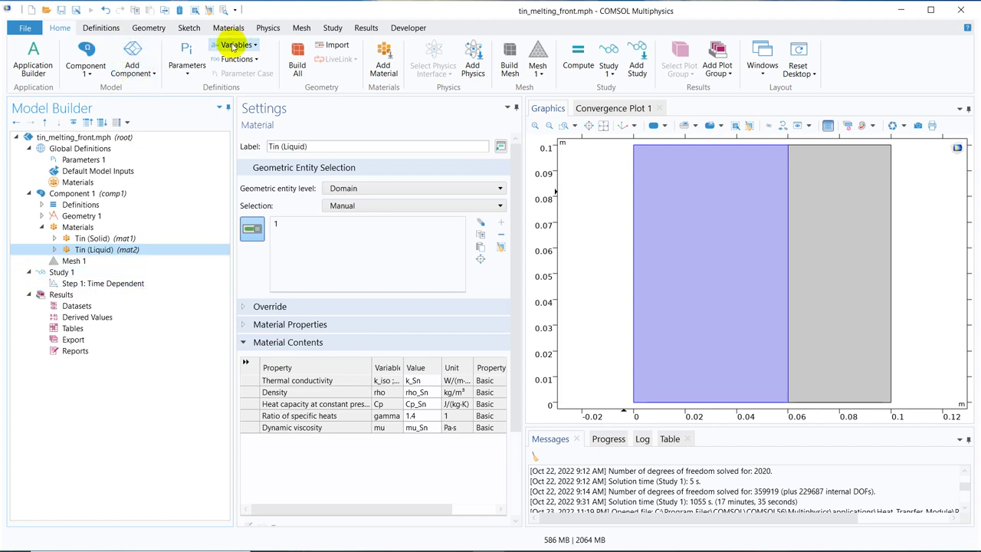
pyautogui.click(268, 30)
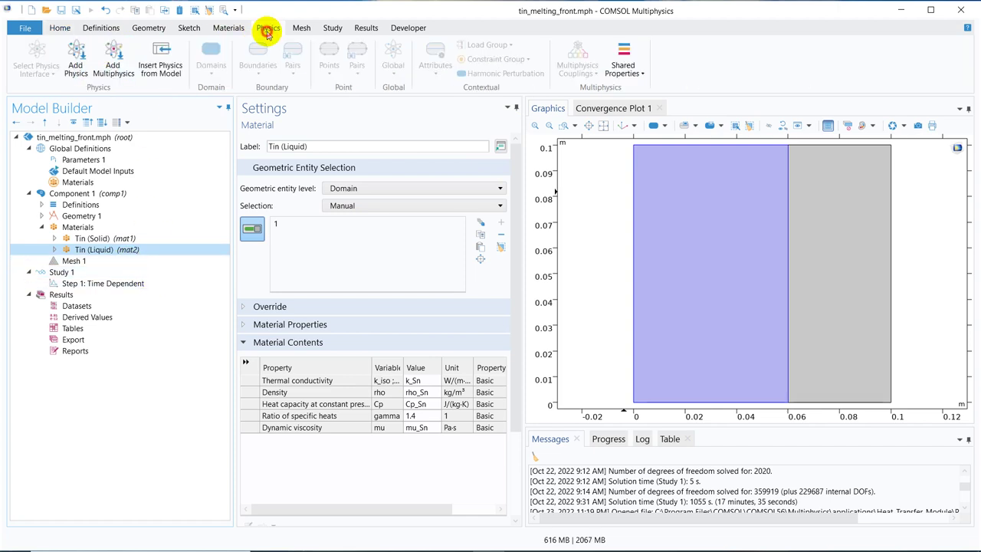
# Add the Heat Transfer in Solids and Fluids (ht) interface from the Heat Transfer category
pyautogui.click(81, 69)
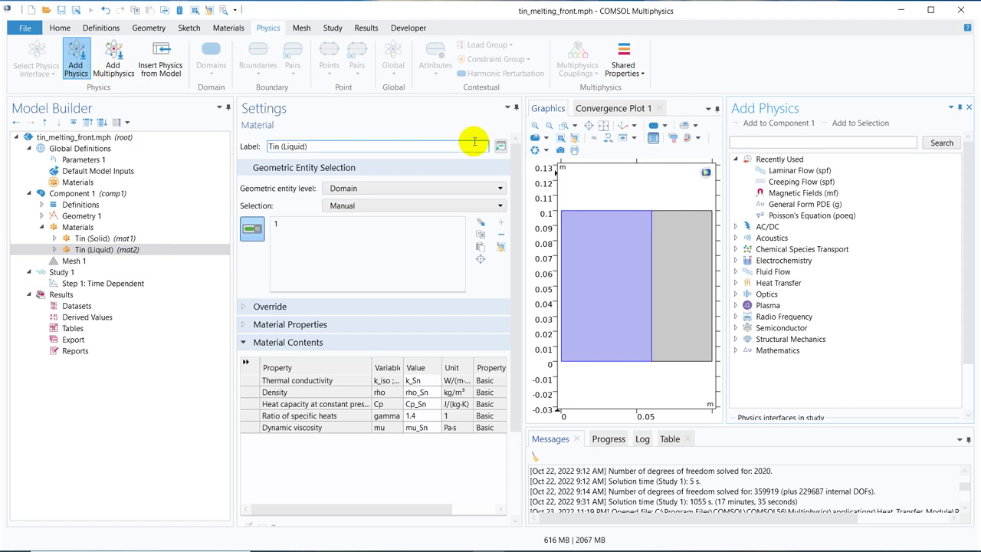
pyautogui.click(736, 283)
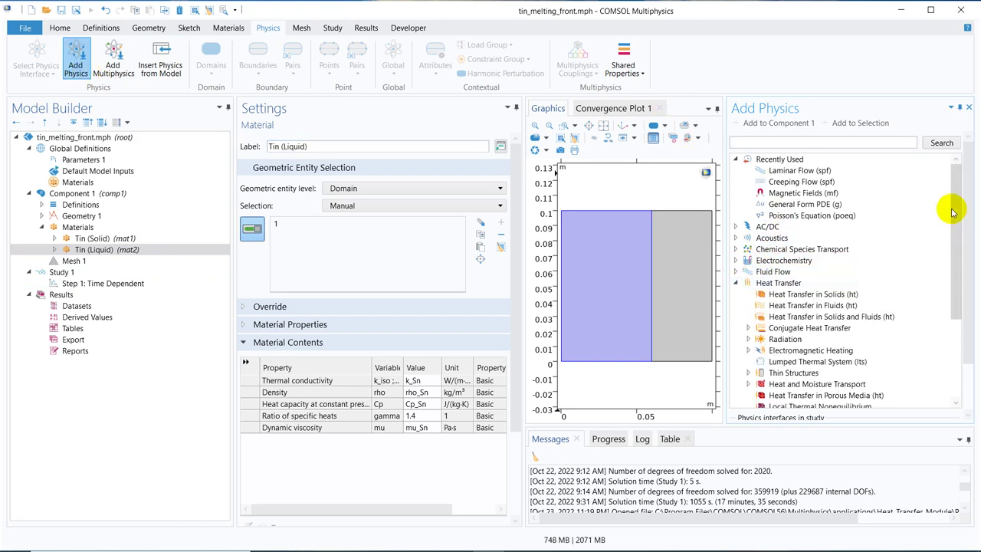
pyautogui.moveTo(953, 212); pyautogui.dragTo(956, 264)
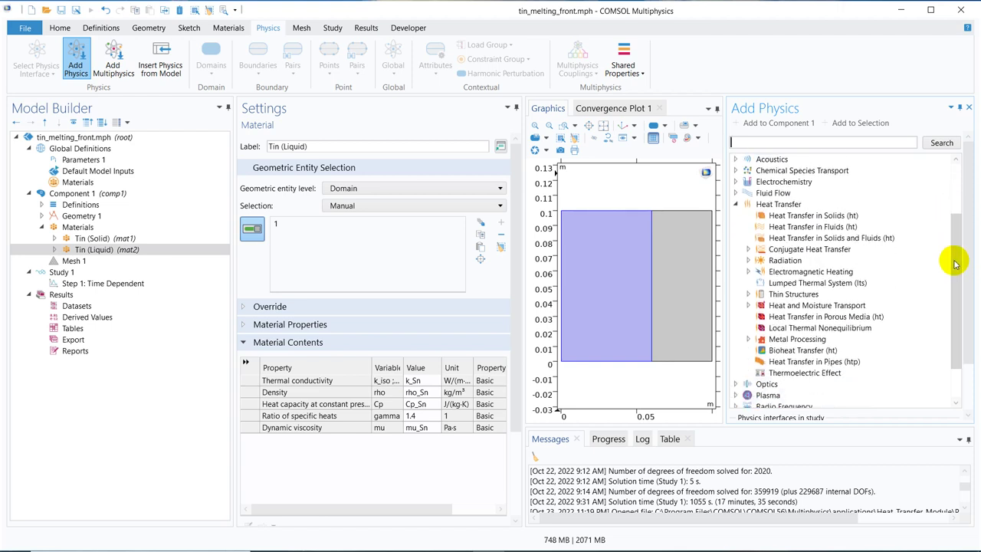
pyautogui.click(866, 239)
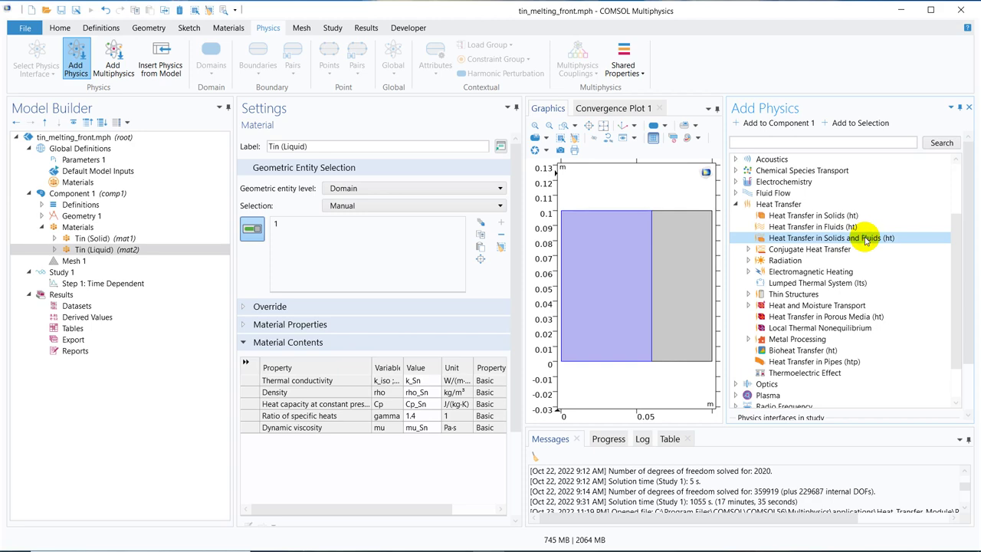
pyautogui.doubleClick(866, 239)
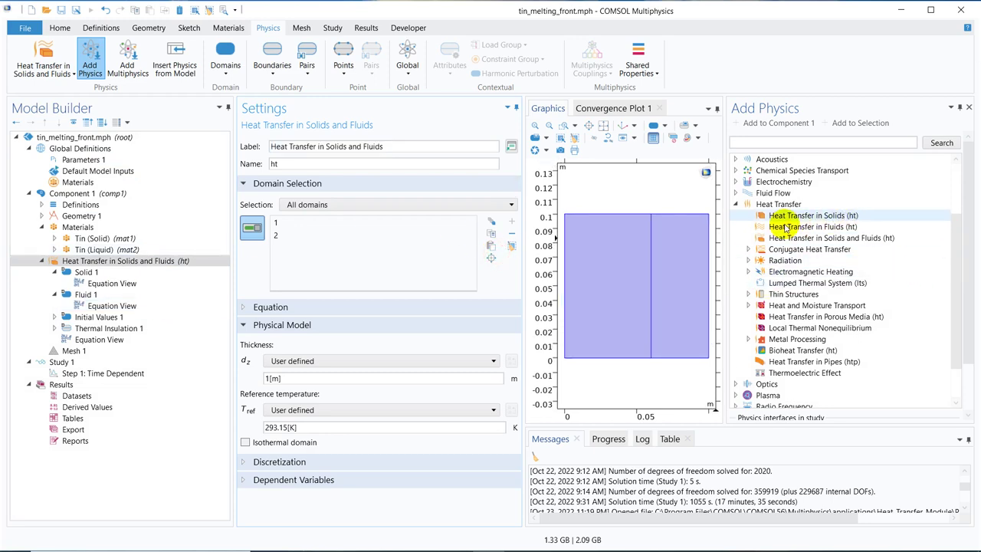
# Add the Laminar Flow (spf) interface from Single-Phase Flow and close the physics list
pyautogui.click(736, 193)
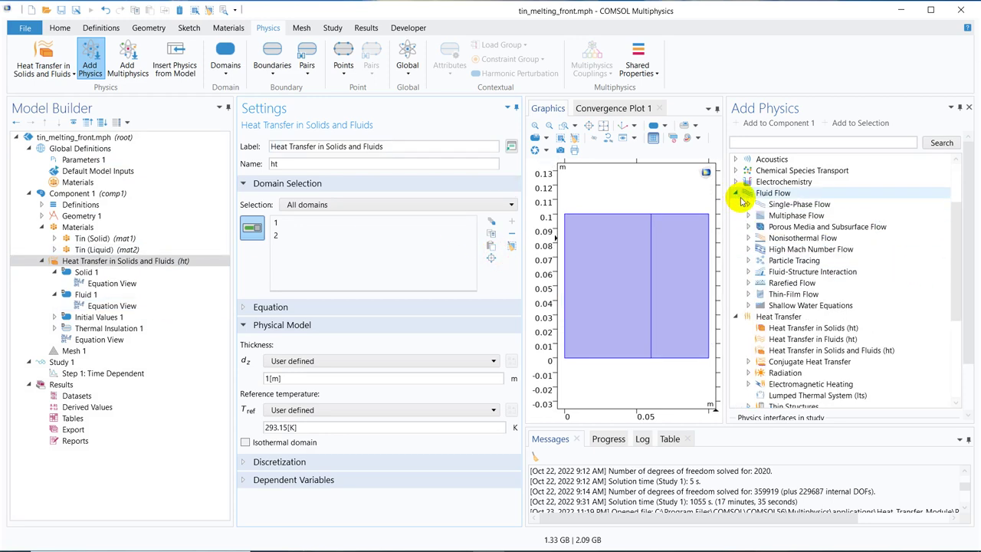
pyautogui.click(749, 204)
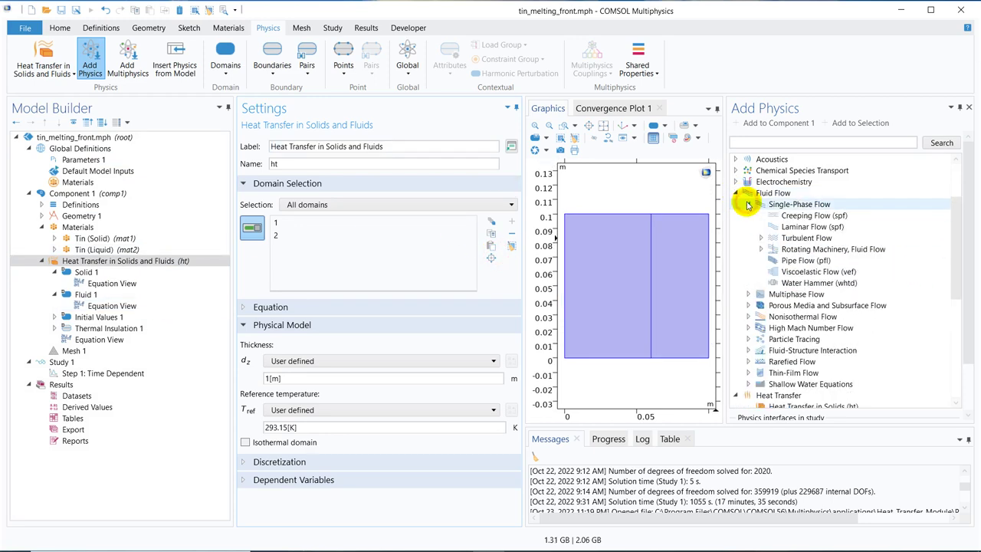
pyautogui.click(805, 227)
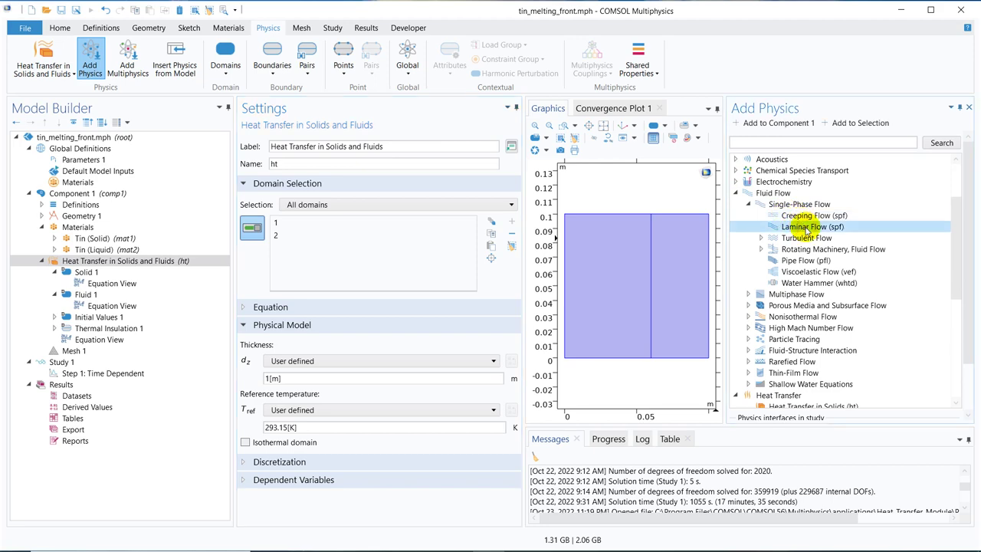
pyautogui.doubleClick(806, 227)
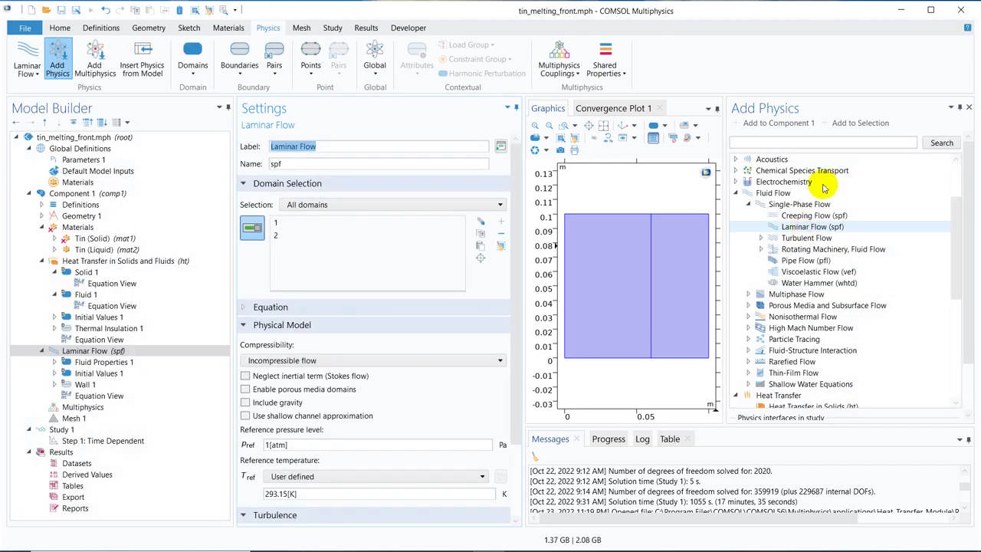
pyautogui.click(972, 106)
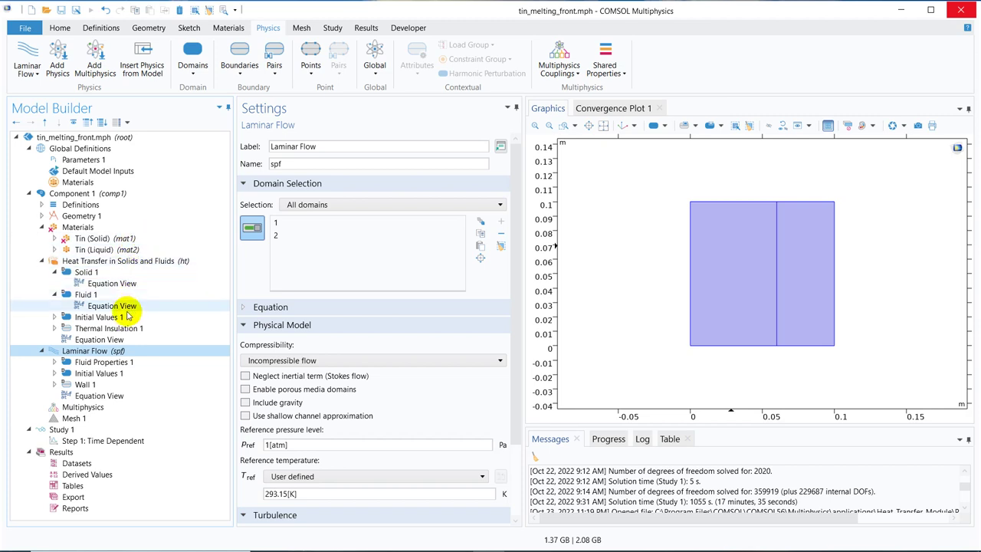
pyautogui.click(119, 261)
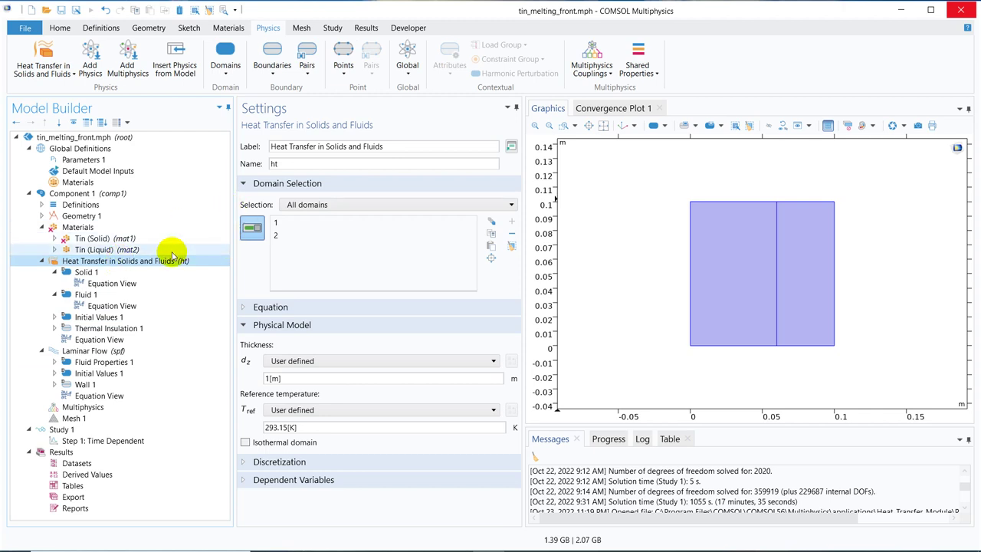
# Add a Temperature condition on left boundary 1 with temperature set to Th
pyautogui.rightClick(139, 263)
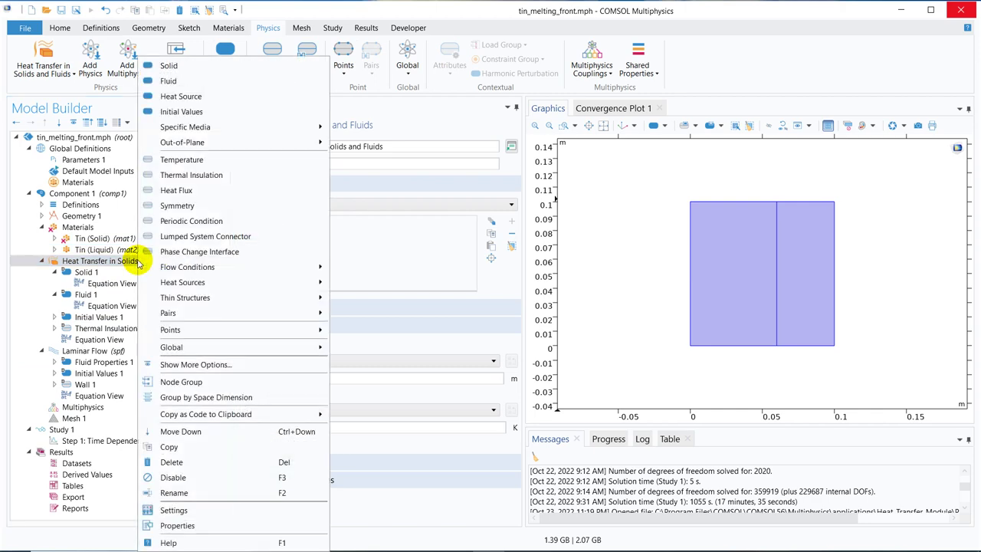
pyautogui.click(191, 161)
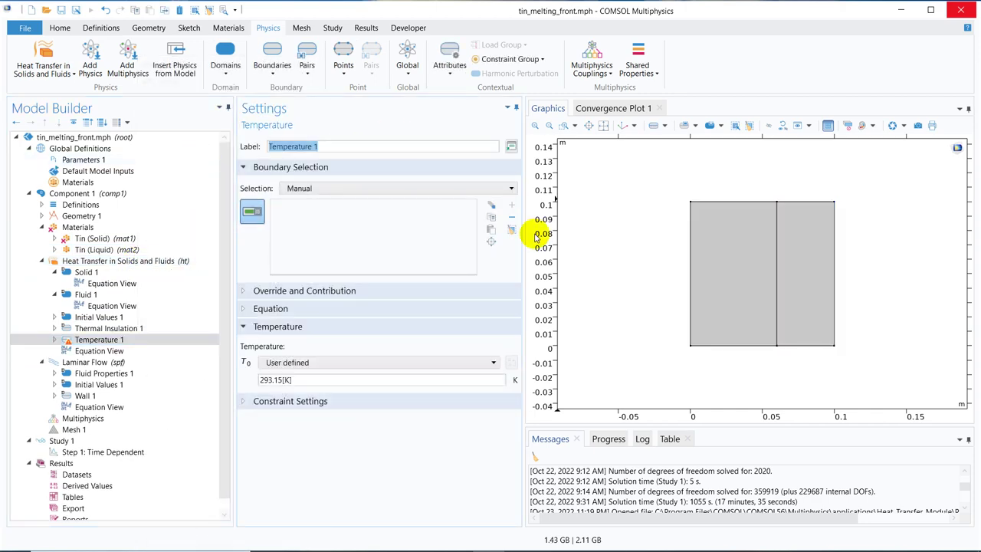
pyautogui.click(692, 233)
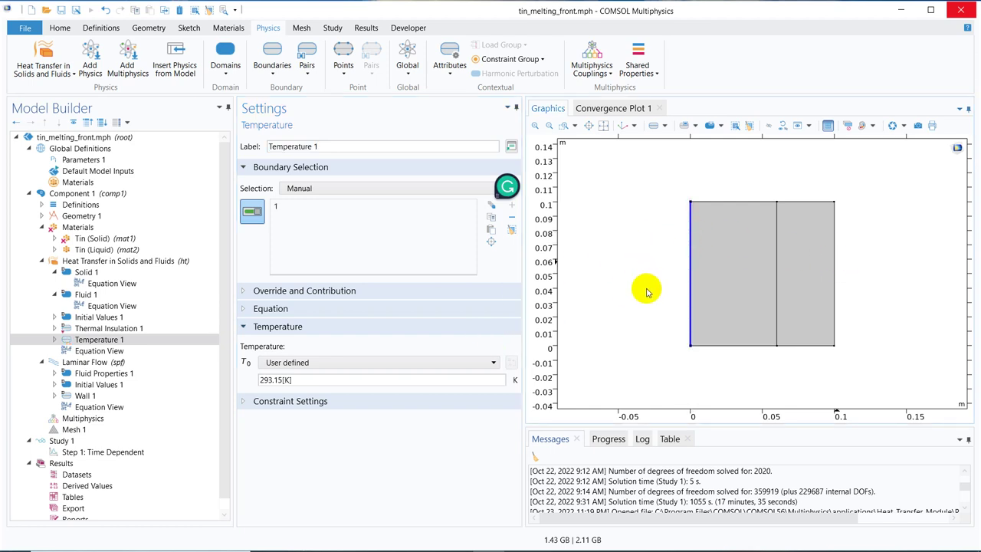
pyautogui.doubleClick(317, 380)
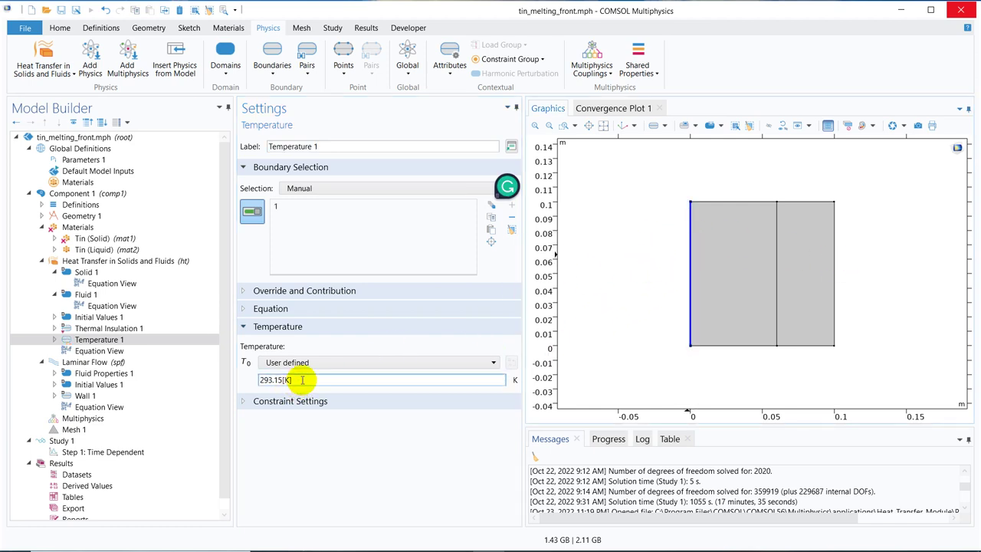
pyautogui.write('Th')
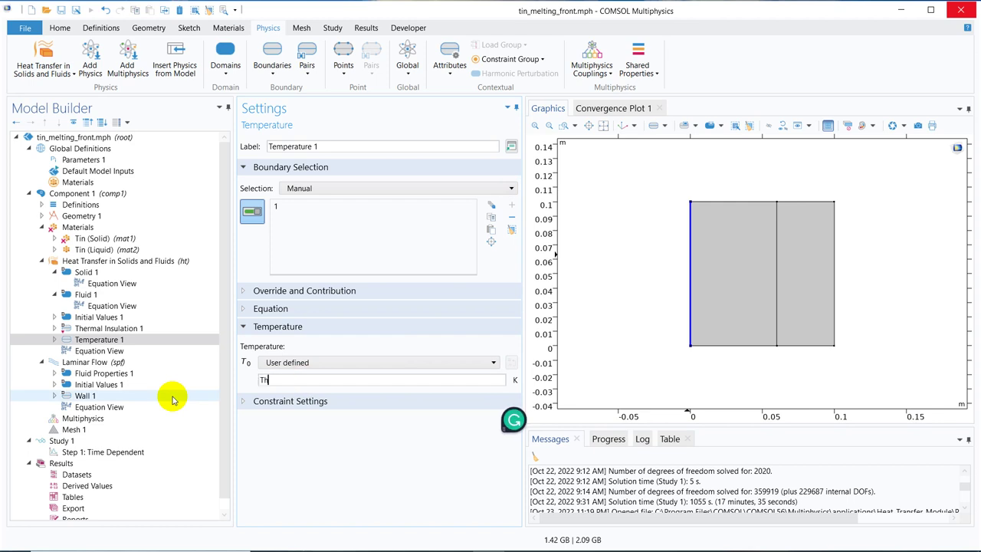
pyautogui.click(98, 160)
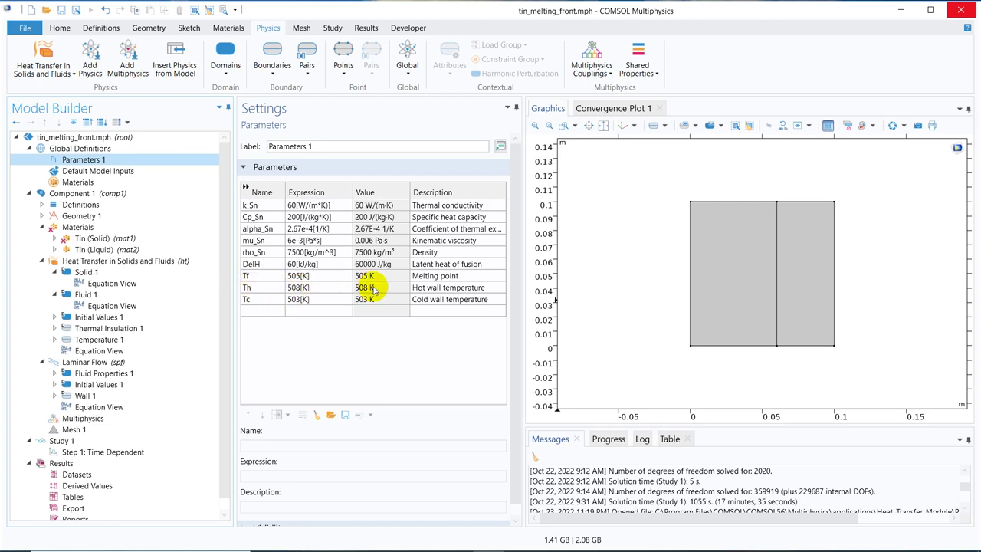
pyautogui.click(102, 262)
# Add a Temperature 2 condition on the right boundary with temperature set to Tc
pyautogui.rightClick(100, 261)
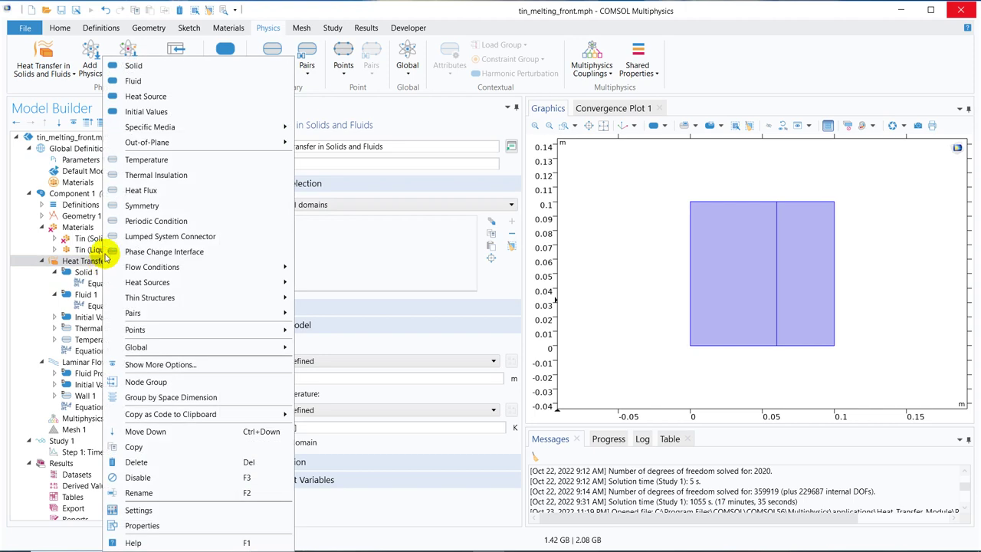
pyautogui.click(147, 159)
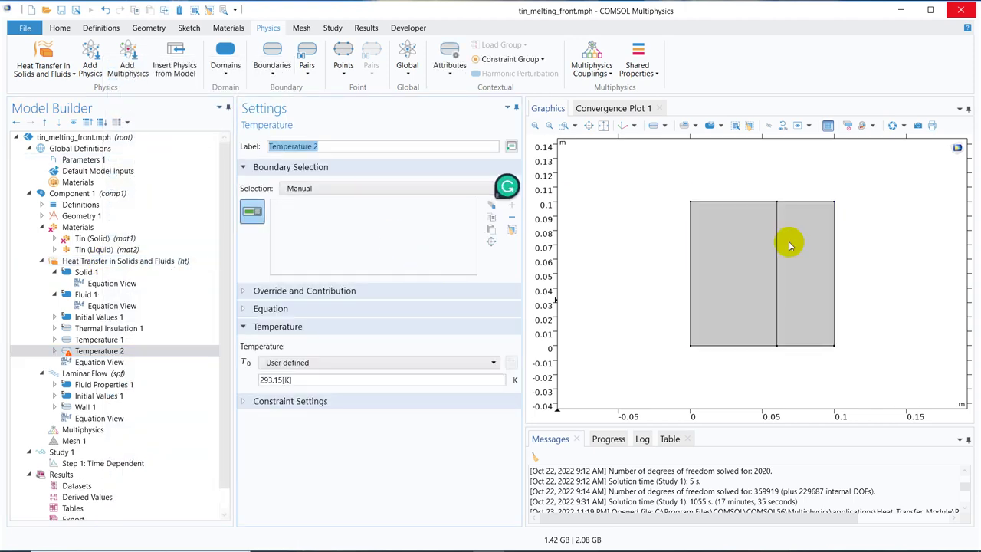
pyautogui.click(836, 244)
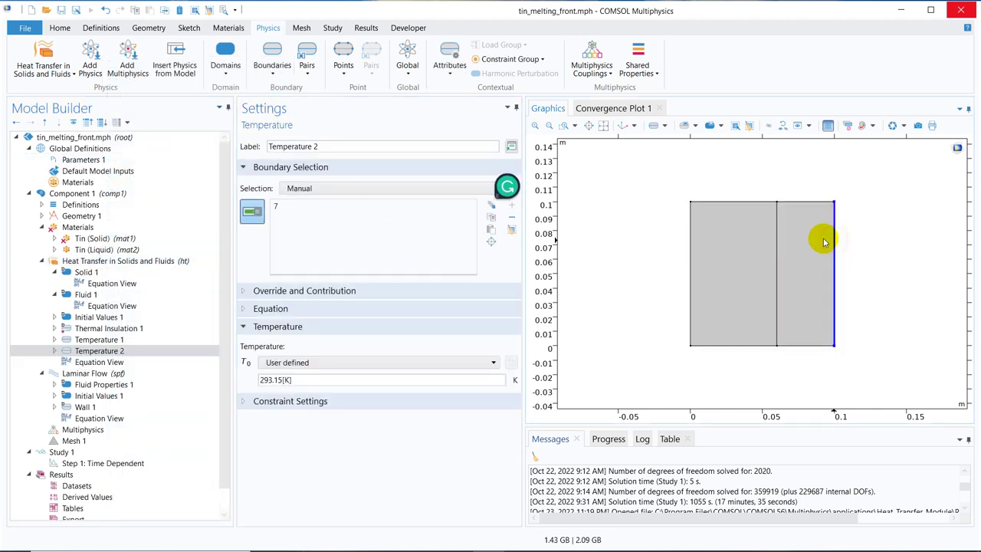
pyautogui.click(303, 380)
pyautogui.hotkey('ctrl', 'a')
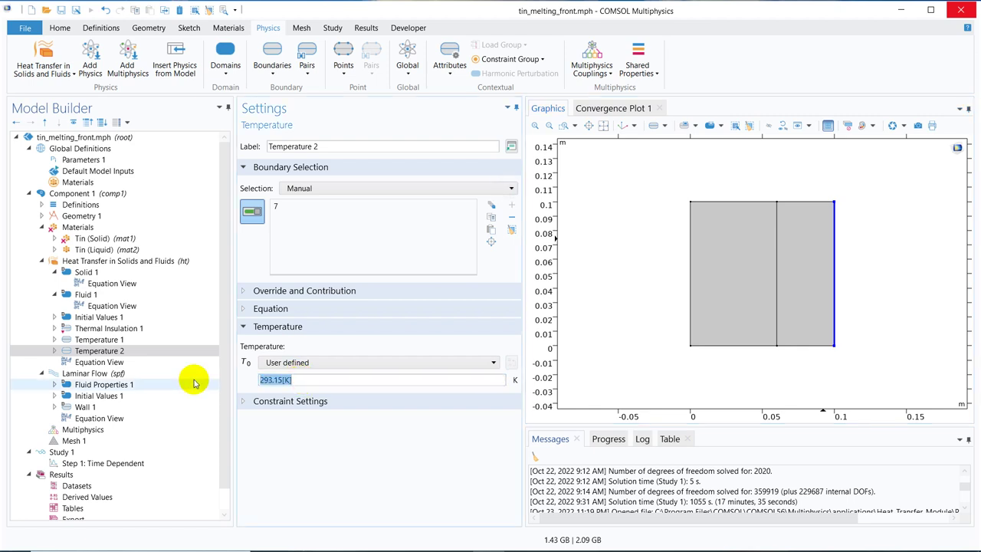
pyautogui.write('T')
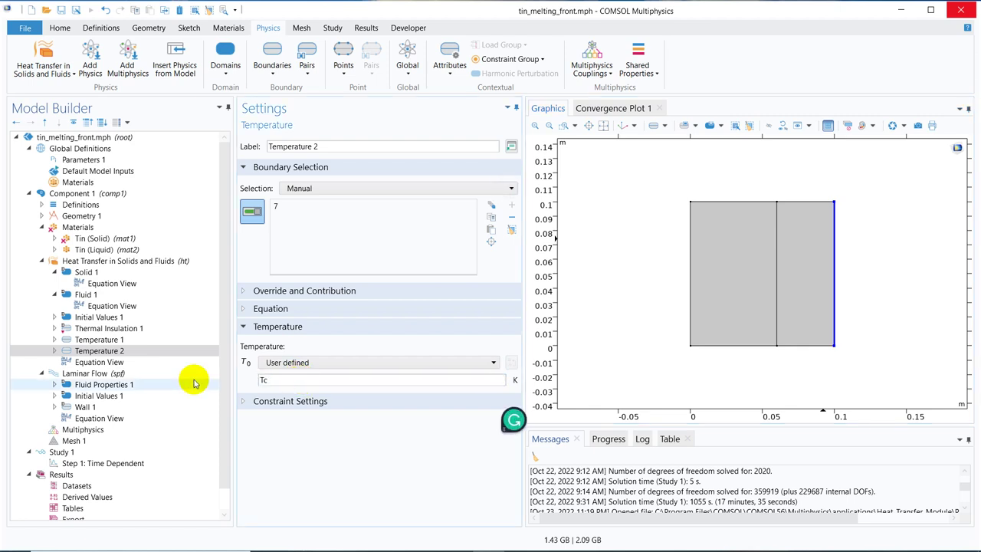
pyautogui.write('c')
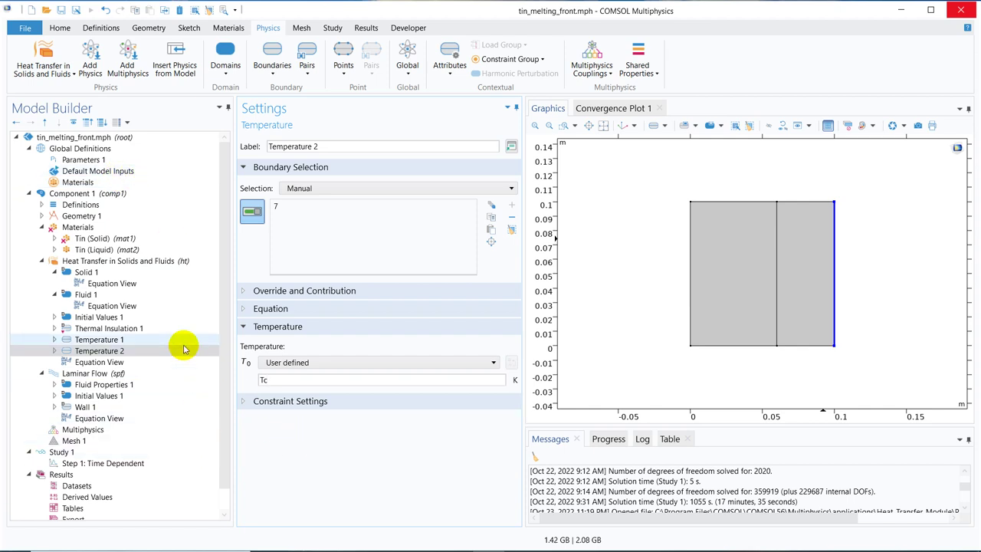
# Show the Heat Transfer in Solids and Fluids settings and its feature list
pyautogui.click(121, 261)
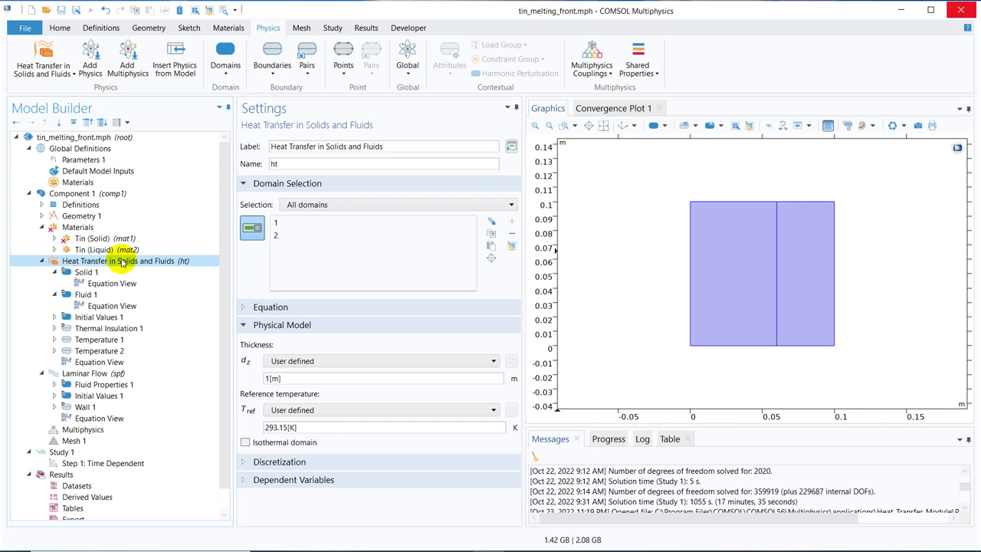
pyautogui.rightClick(121, 261)
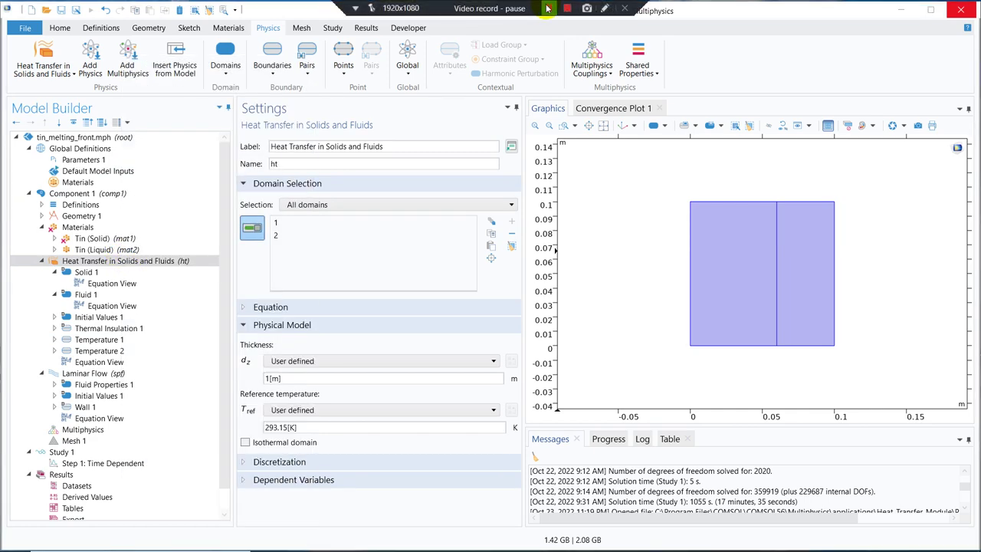
pyautogui.click(549, 9)
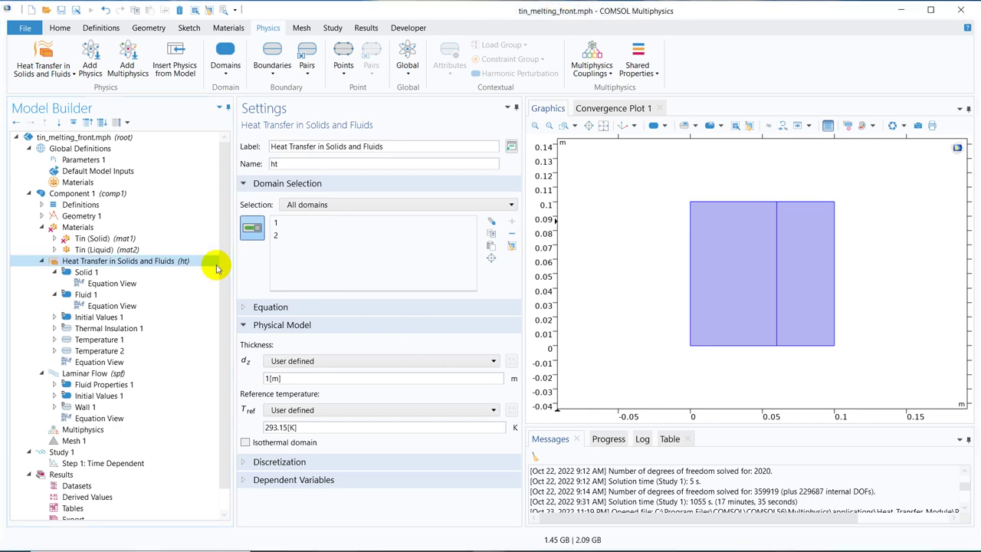
# Add Phase Change Interface 1 on interior boundary 4 between the tin domains
pyautogui.rightClick(115, 261)
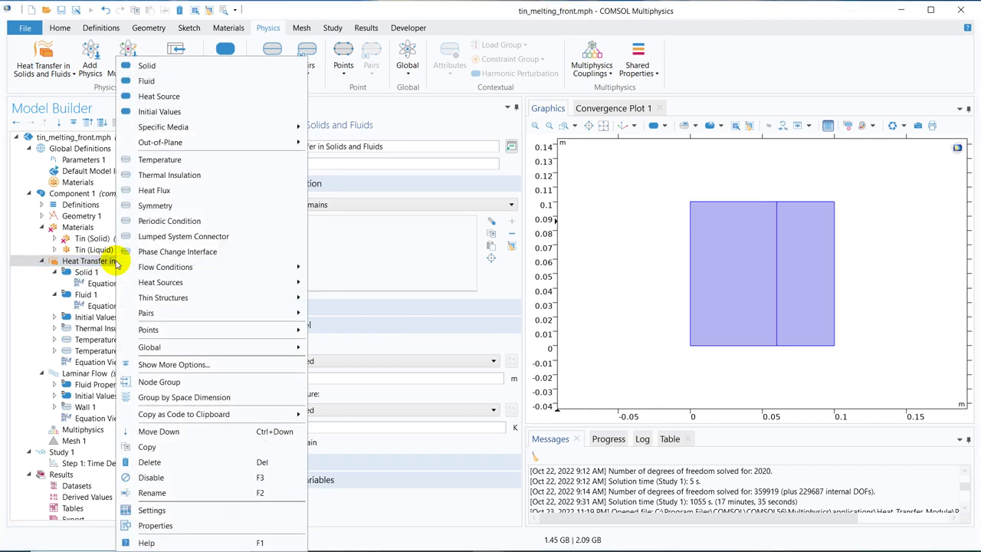
pyautogui.click(168, 253)
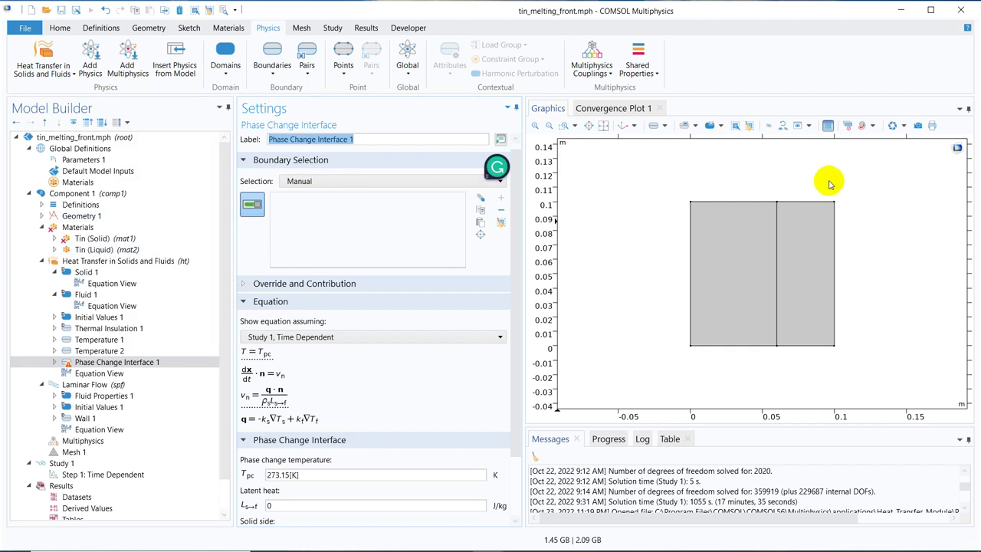
pyautogui.click(778, 244)
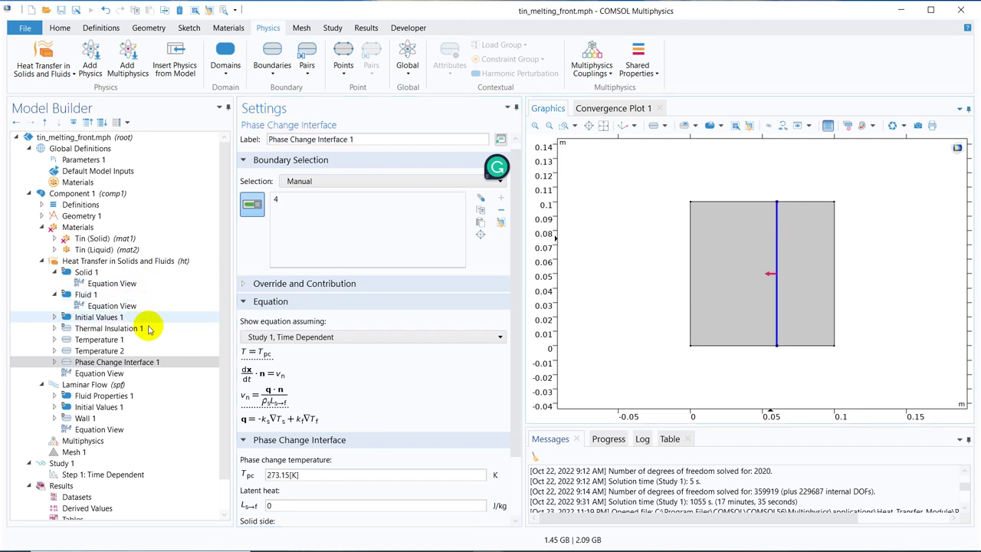
pyautogui.click(120, 273)
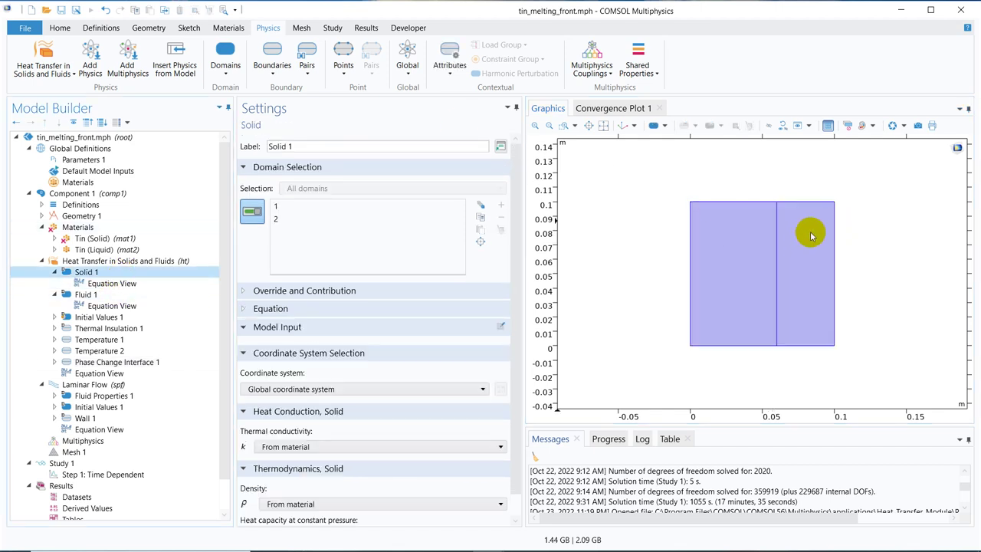
# Assign the left domain 1 to Fluid 1 so Solid 1 covers only the right domain
pyautogui.click(86, 295)
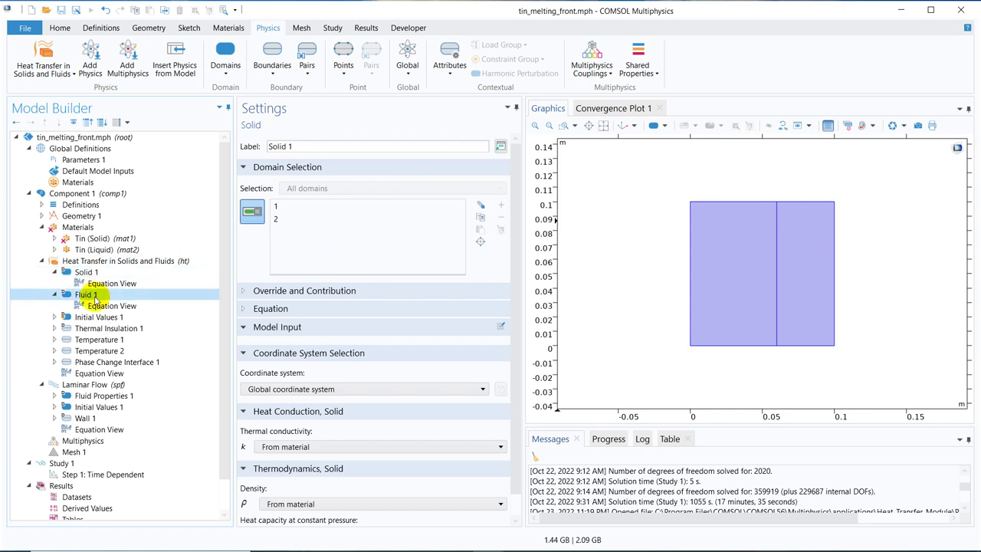
pyautogui.click(751, 245)
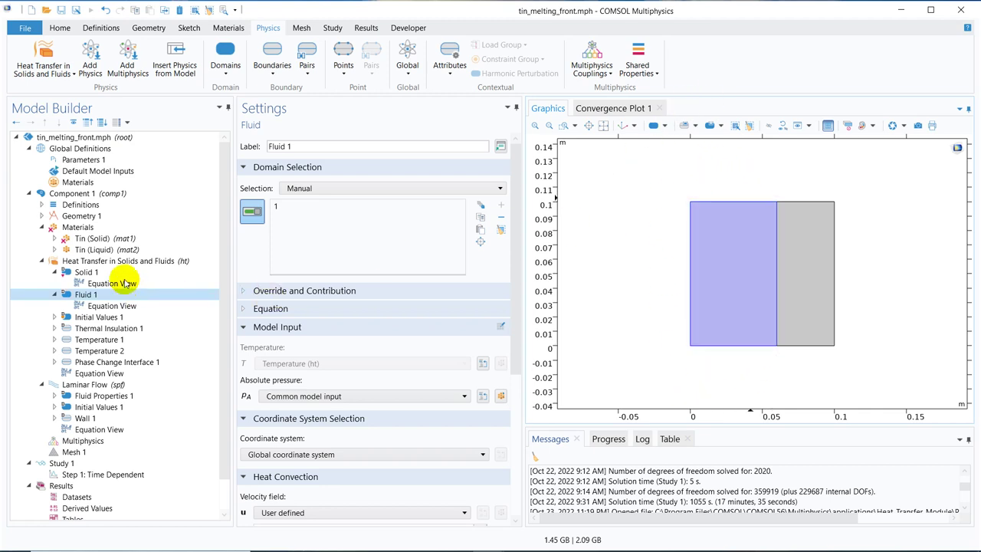
pyautogui.click(124, 273)
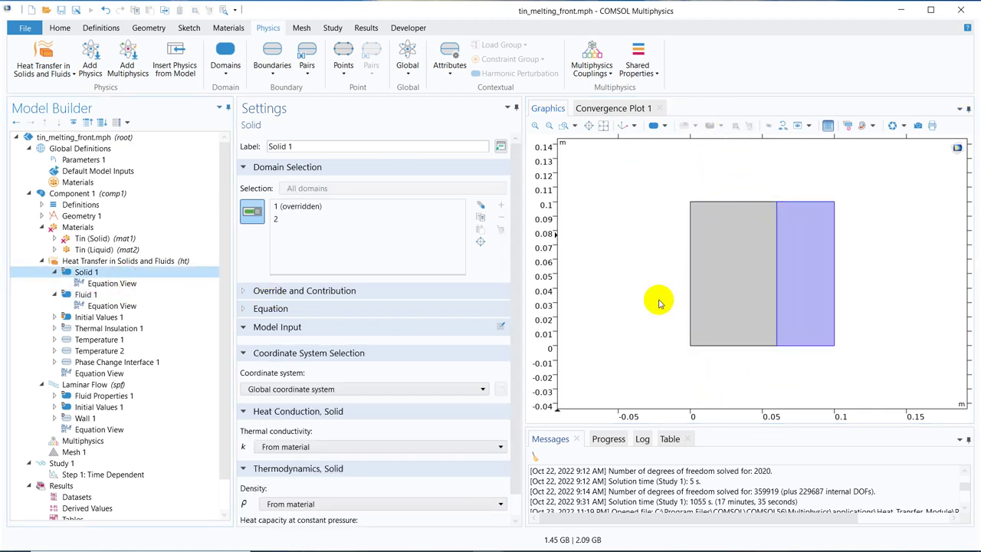
pyautogui.click(146, 367)
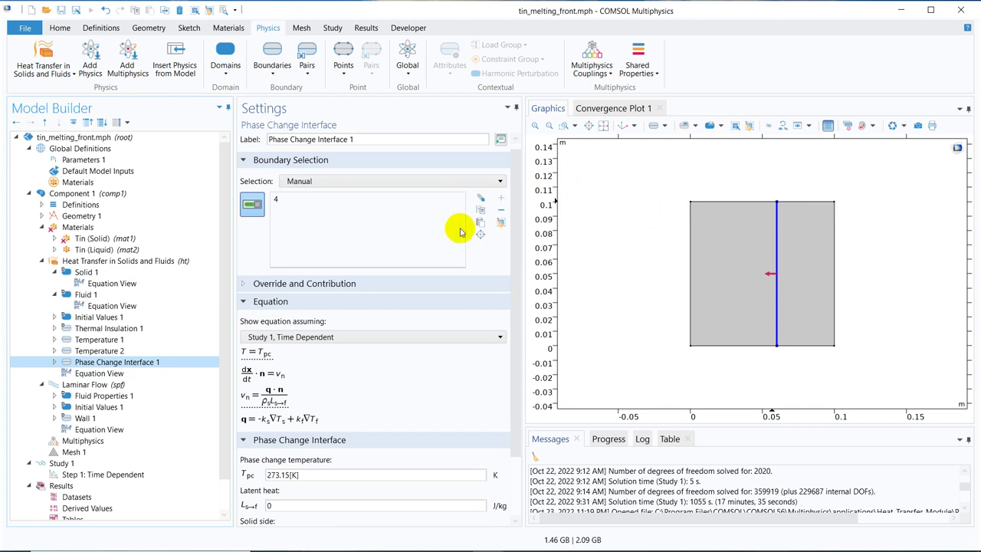
# Review the Solid 1, Fluid 1, Temperature 1/2 and Phase Change Interface 1 settings
pyautogui.click(107, 273)
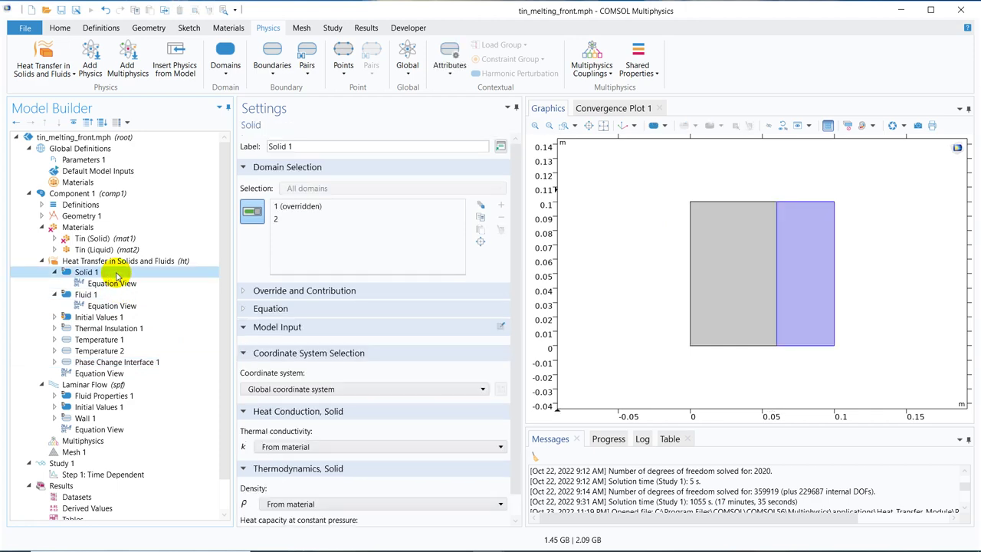
pyautogui.click(110, 295)
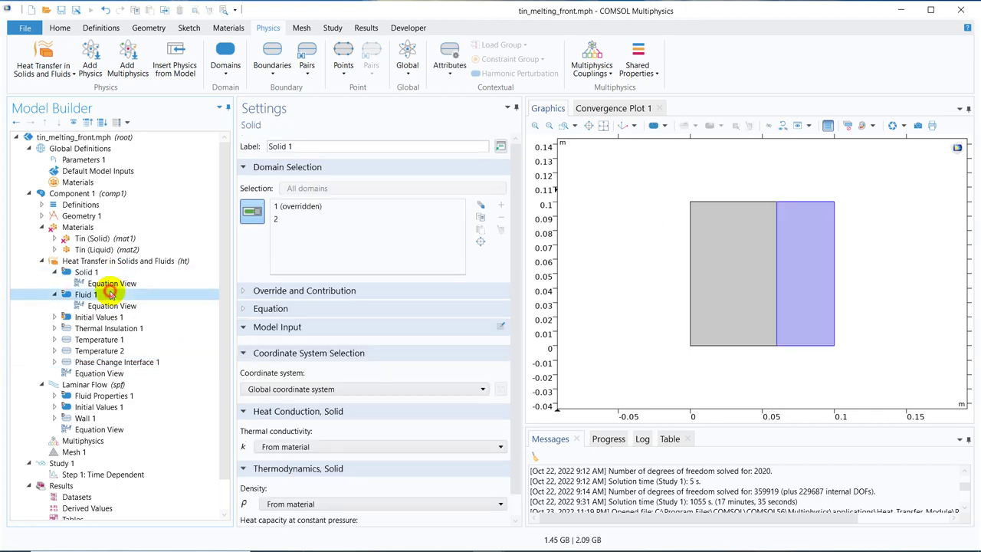
pyautogui.click(117, 351)
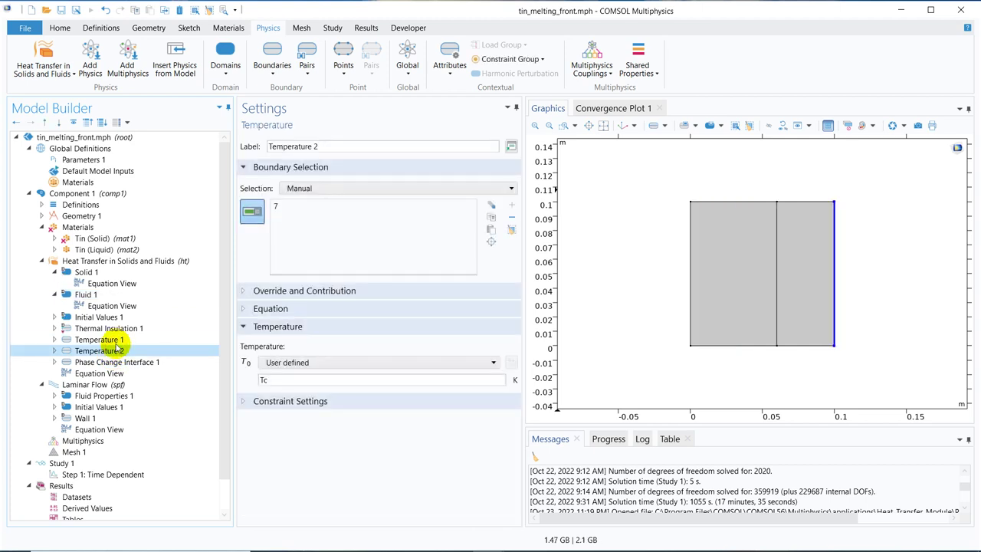
pyautogui.click(117, 341)
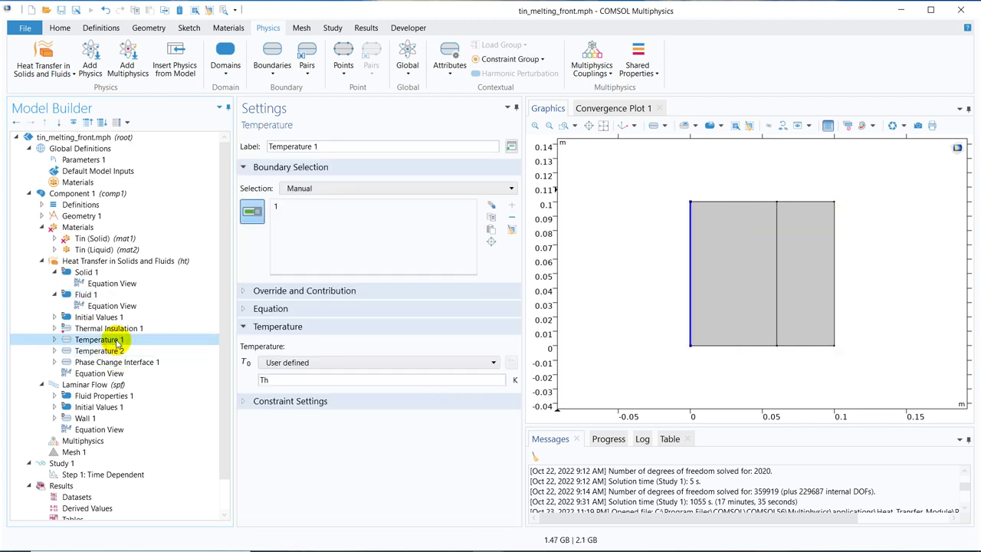
pyautogui.click(127, 362)
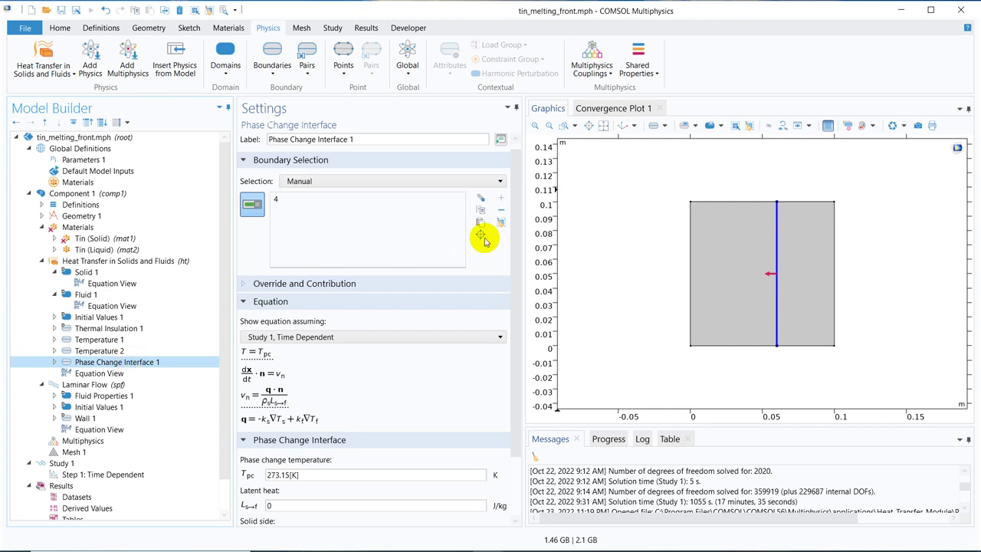
pyautogui.moveTo(519, 188); pyautogui.dragTo(517, 283)
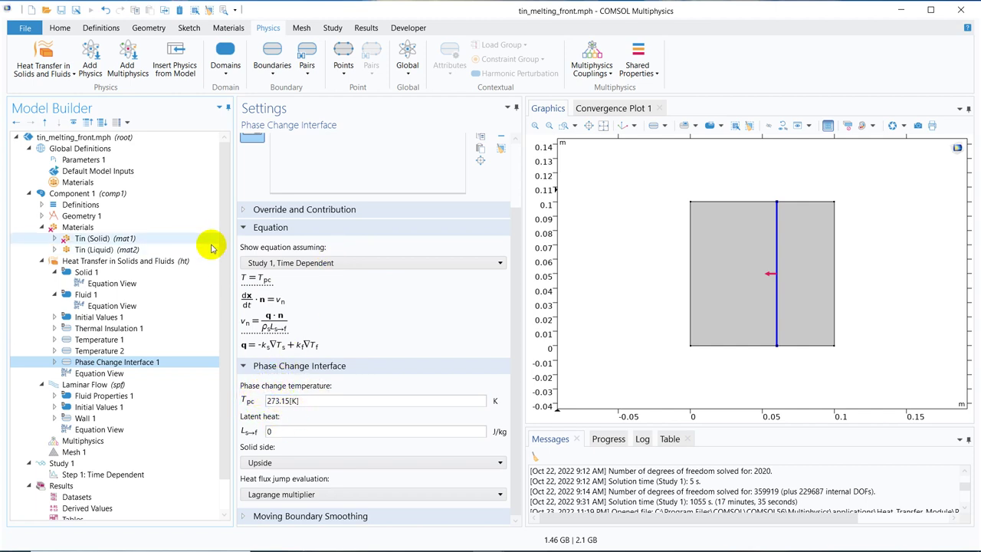
# Look up the latent heat parameter DelH in Parameters 1
pyautogui.click(137, 160)
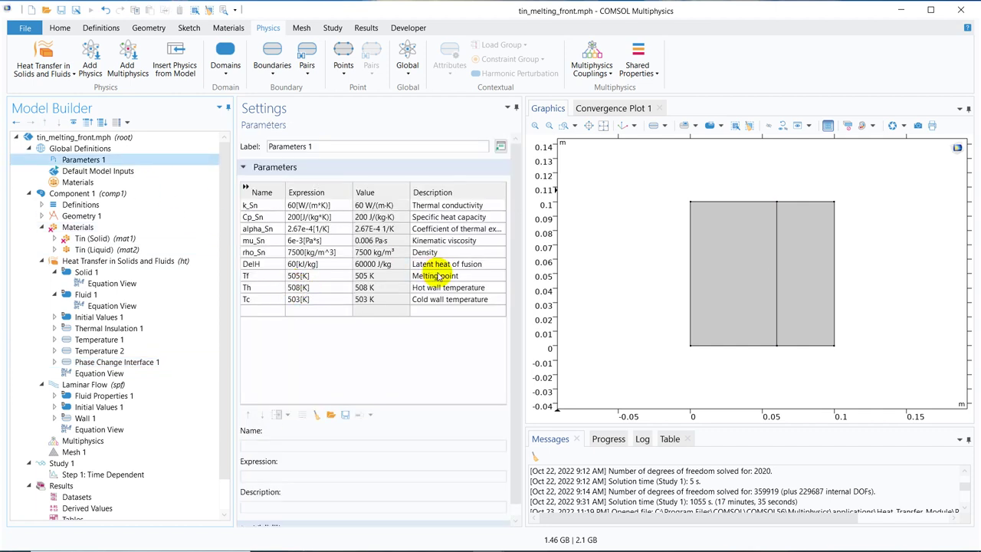
pyautogui.click(270, 264)
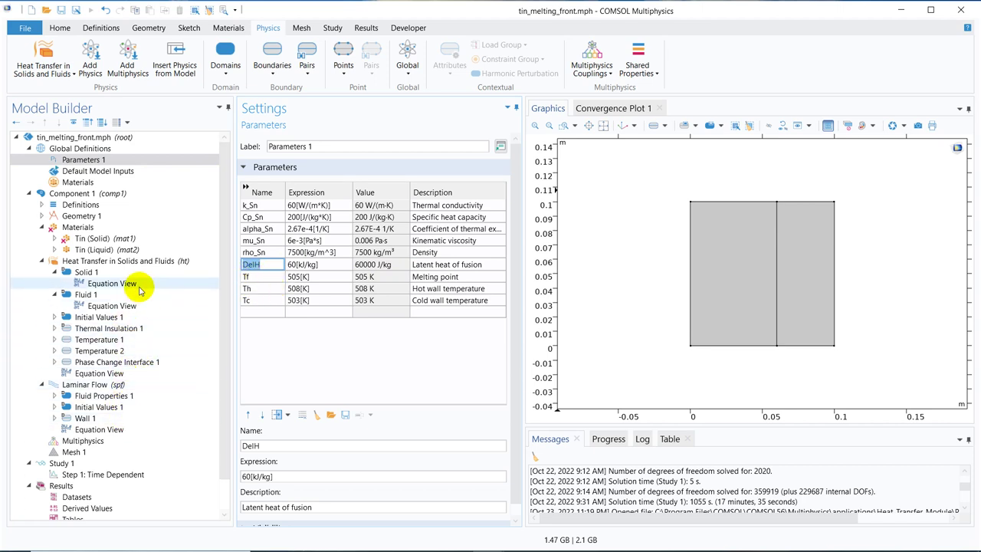
pyautogui.click(135, 362)
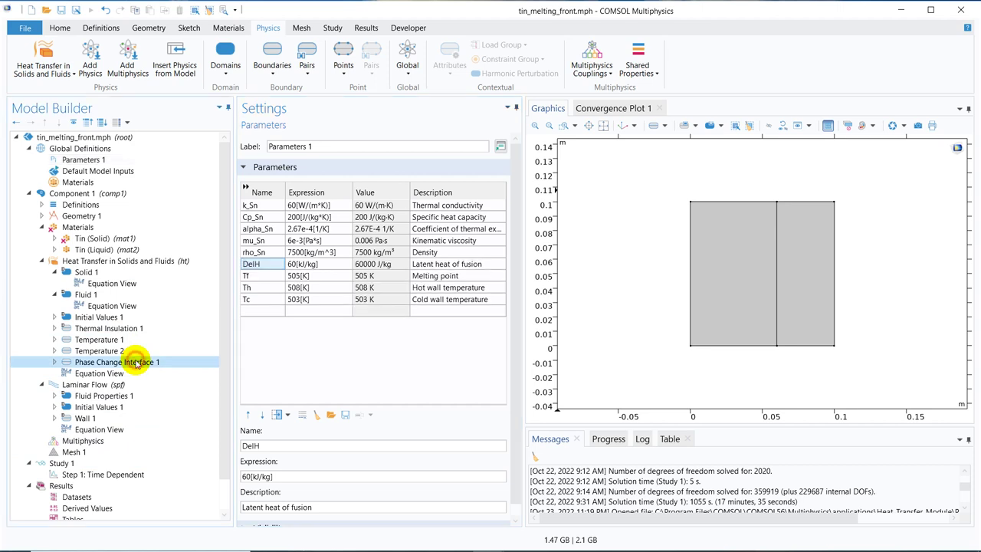
# Set the phase change latent heat to DelH and start entering Tf as the phase change temperature
pyautogui.click(317, 404)
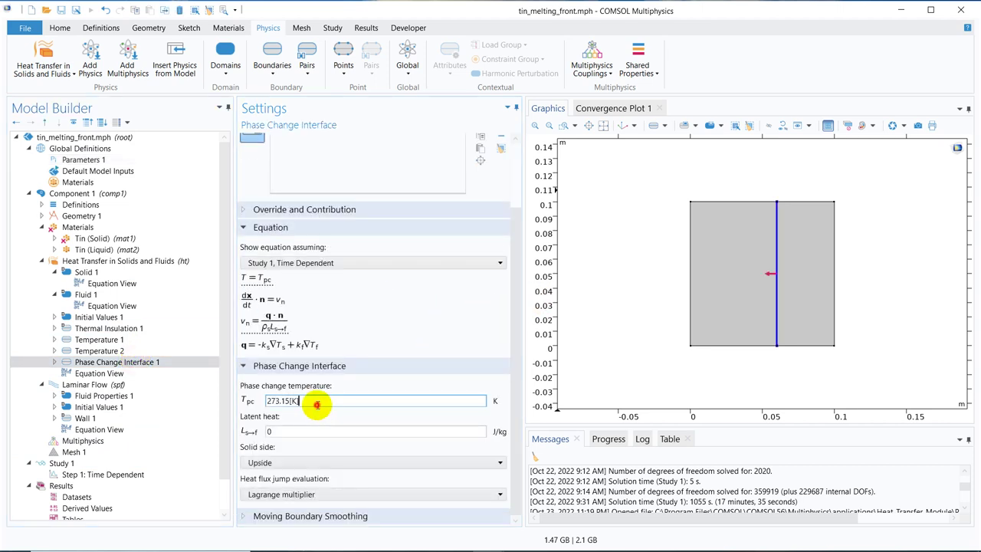
pyautogui.moveTo(317, 404); pyautogui.dragTo(232, 412)
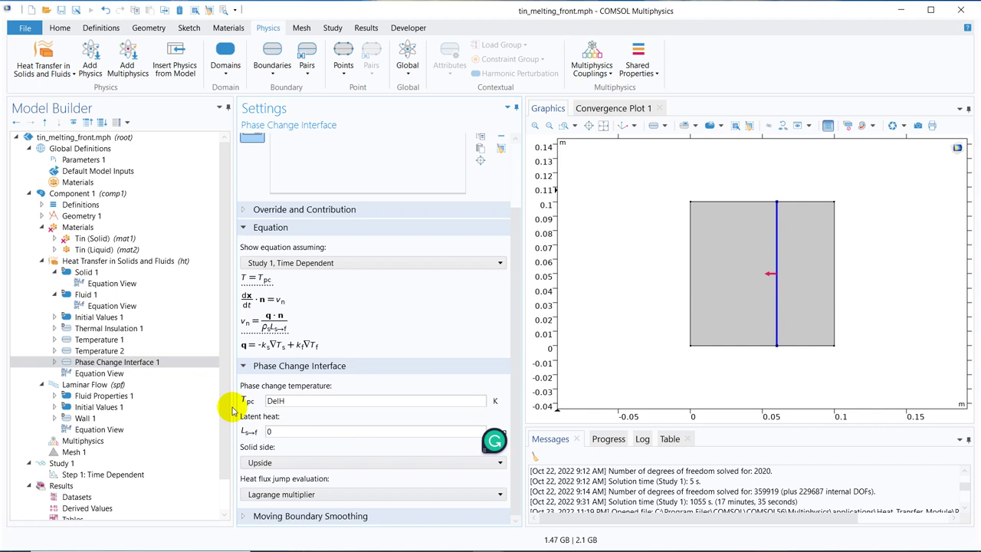
pyautogui.click(272, 431)
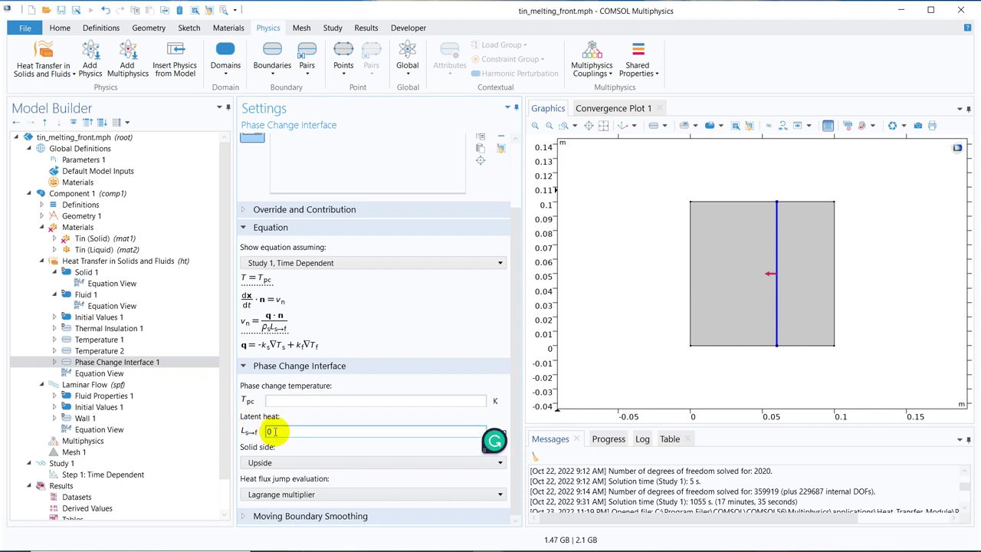
pyautogui.click(277, 432)
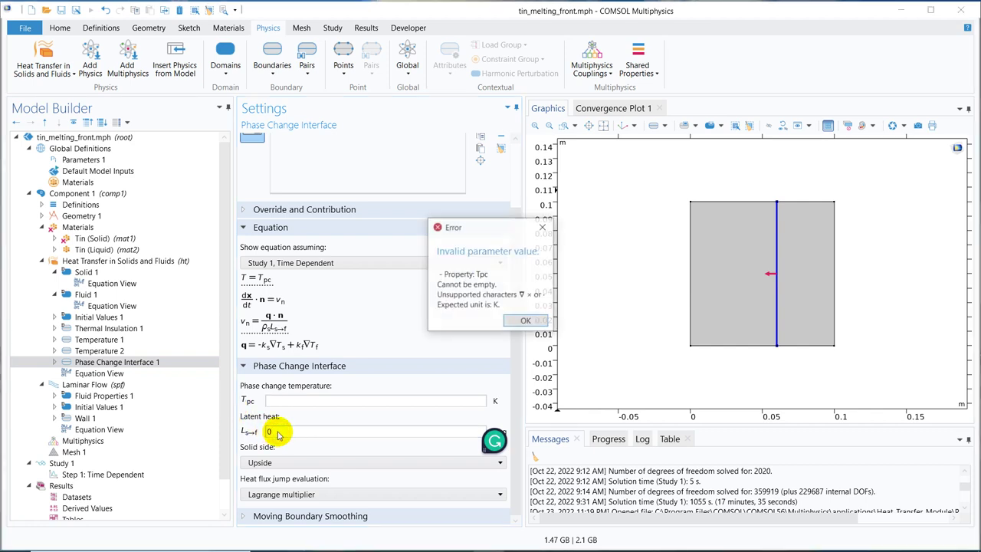
pyautogui.click(520, 325)
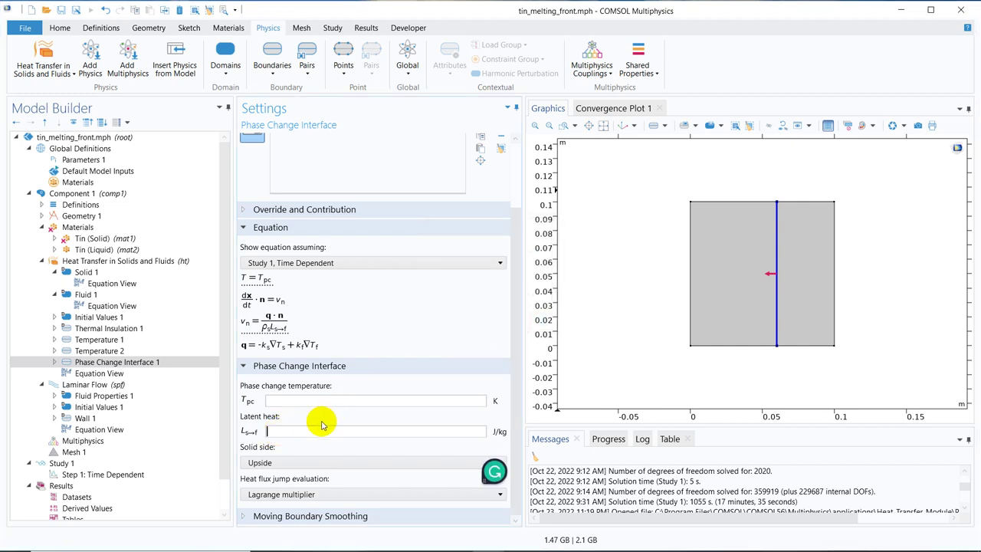
pyautogui.click(291, 399)
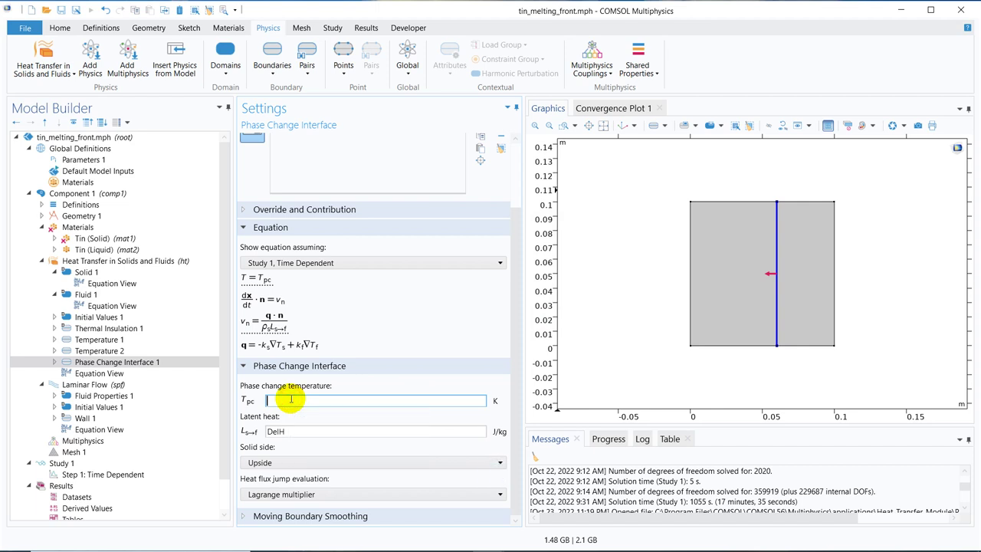
pyautogui.write('Tf')
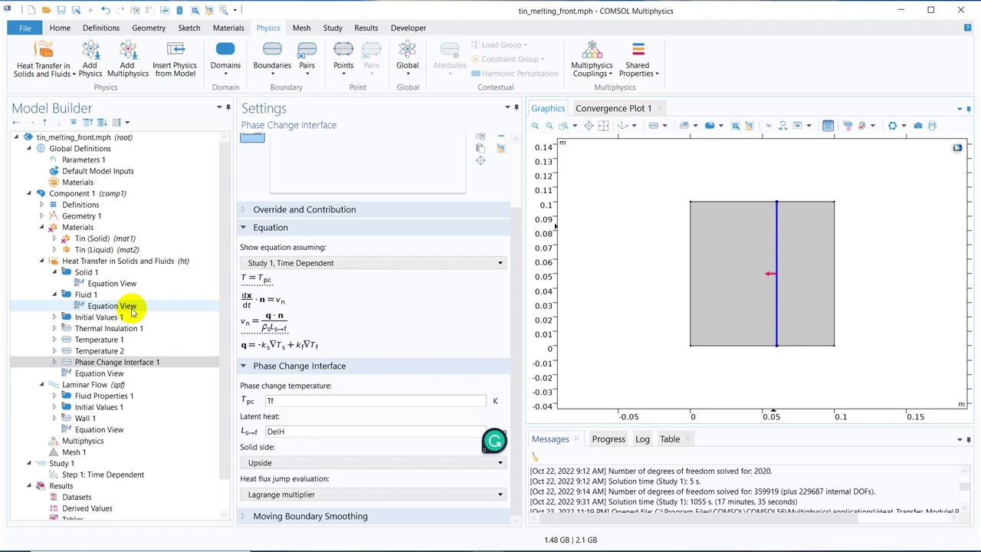
# Turn on Include gravity in the Laminar Flow Physical Model settings
pyautogui.click(100, 385)
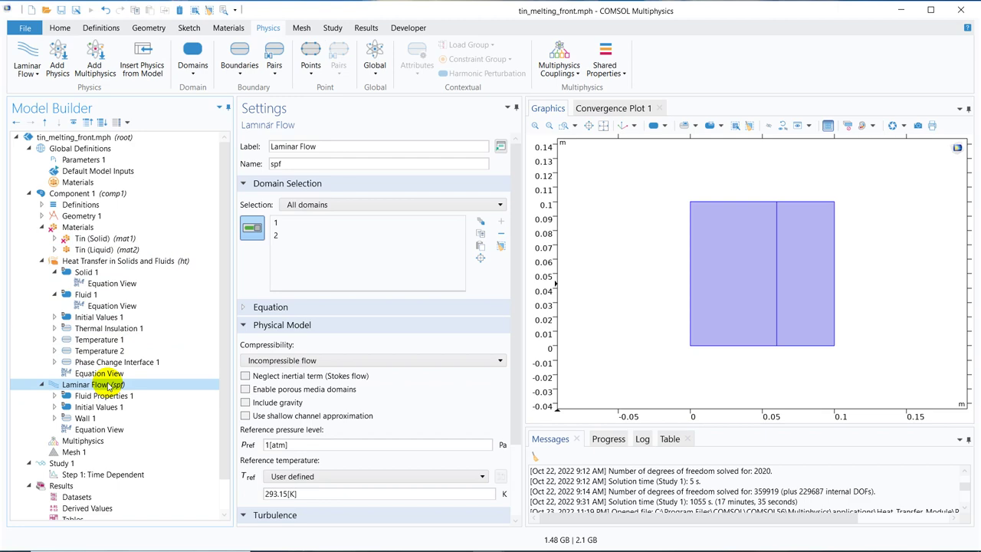
pyautogui.rightClick(106, 385)
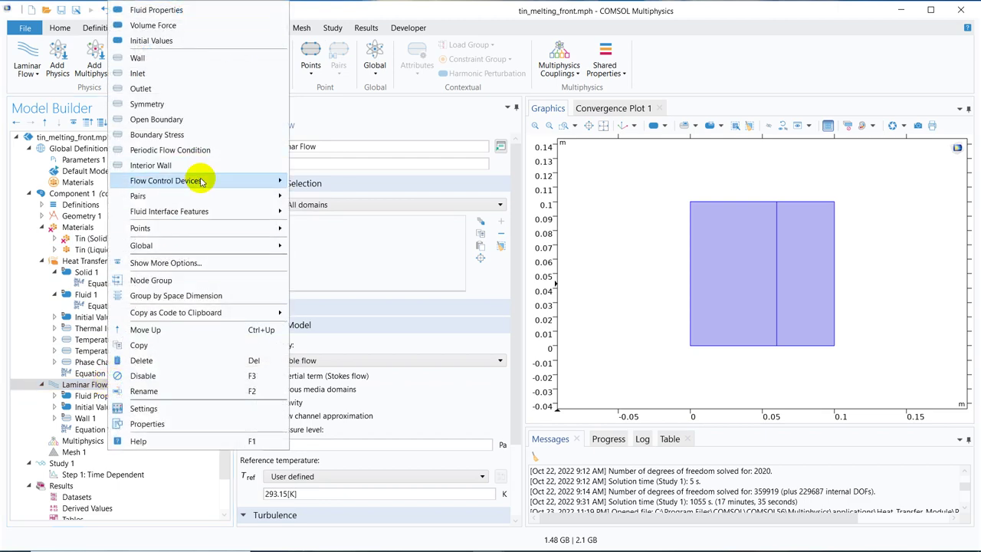
pyautogui.moveTo(207, 188)
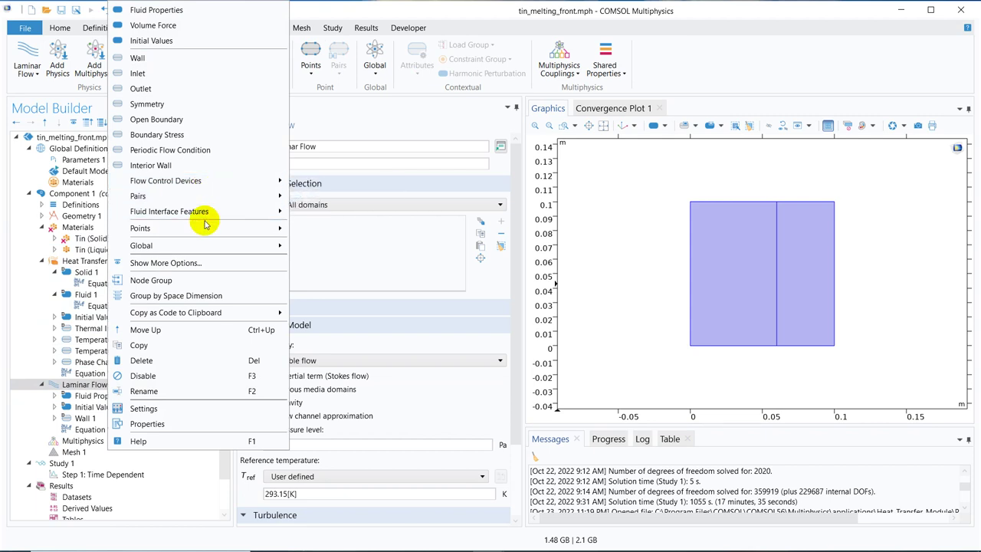
pyautogui.moveTo(263, 181)
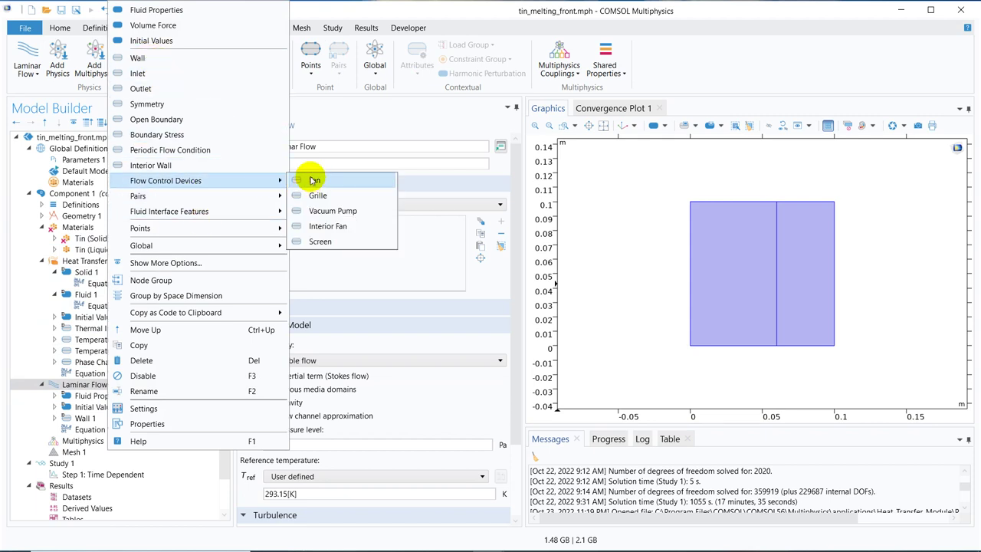
pyautogui.click(604, 238)
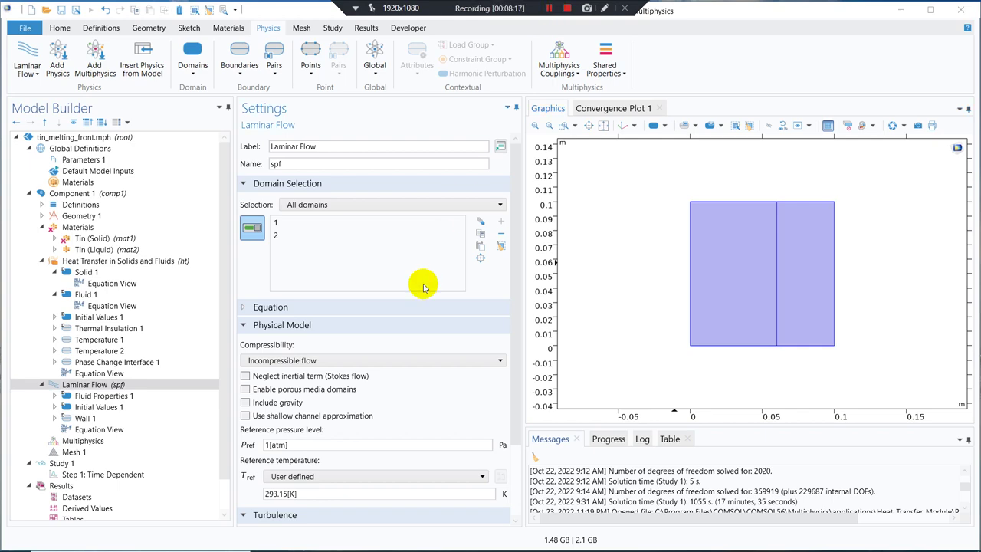
pyautogui.click(140, 386)
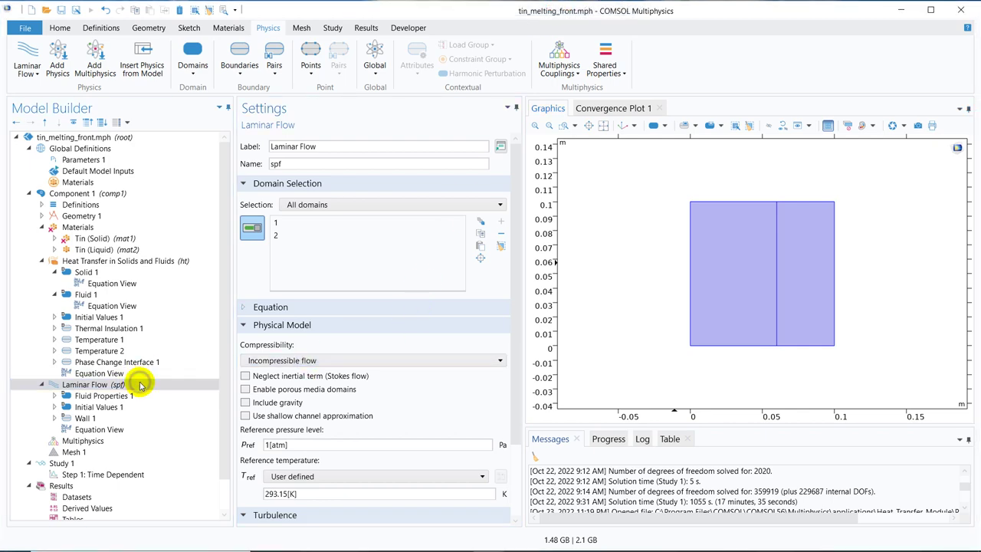
pyautogui.rightClick(140, 386)
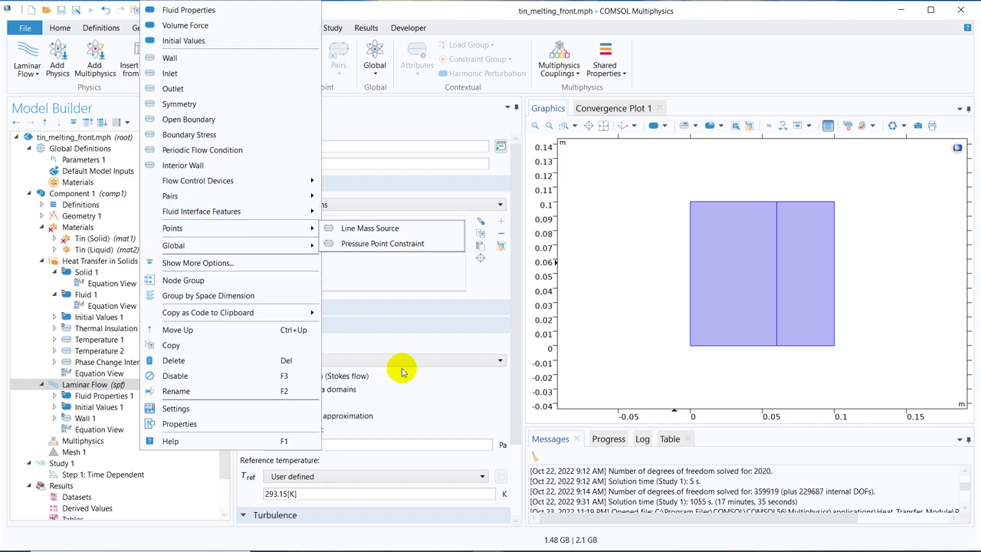
pyautogui.click(434, 396)
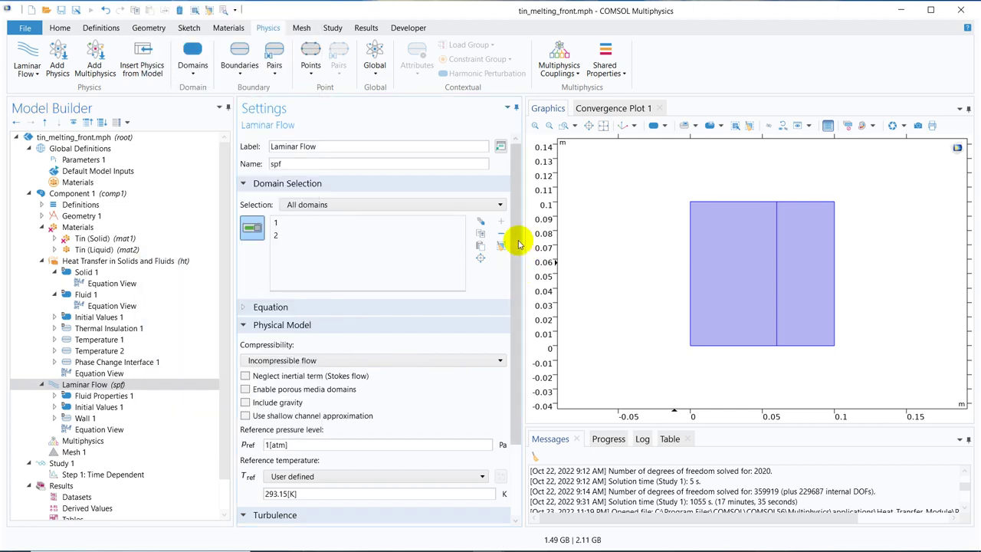
pyautogui.moveTo(519, 241); pyautogui.dragTo(519, 300)
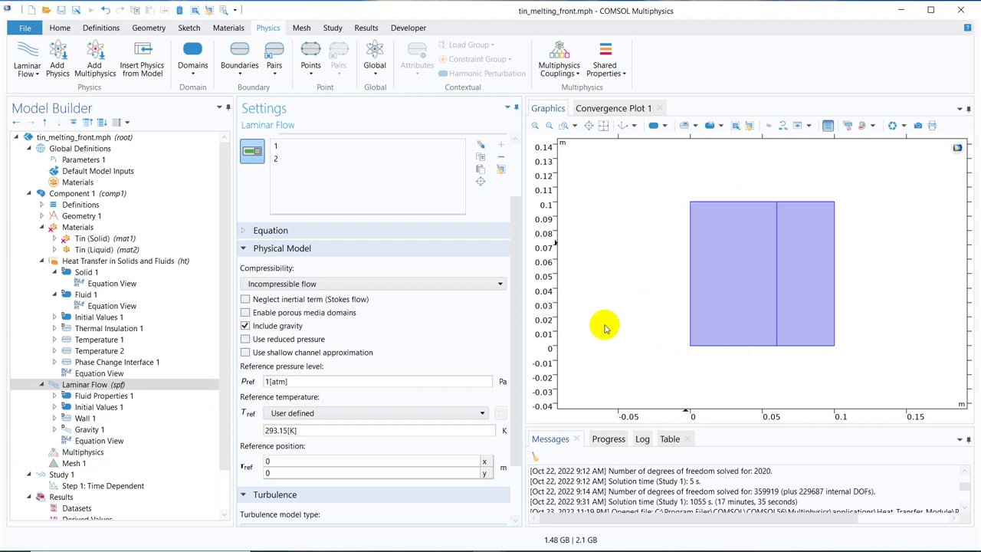
# Check that the new Gravity 1 node applies -g_const along y to both domains
pyautogui.click(87, 430)
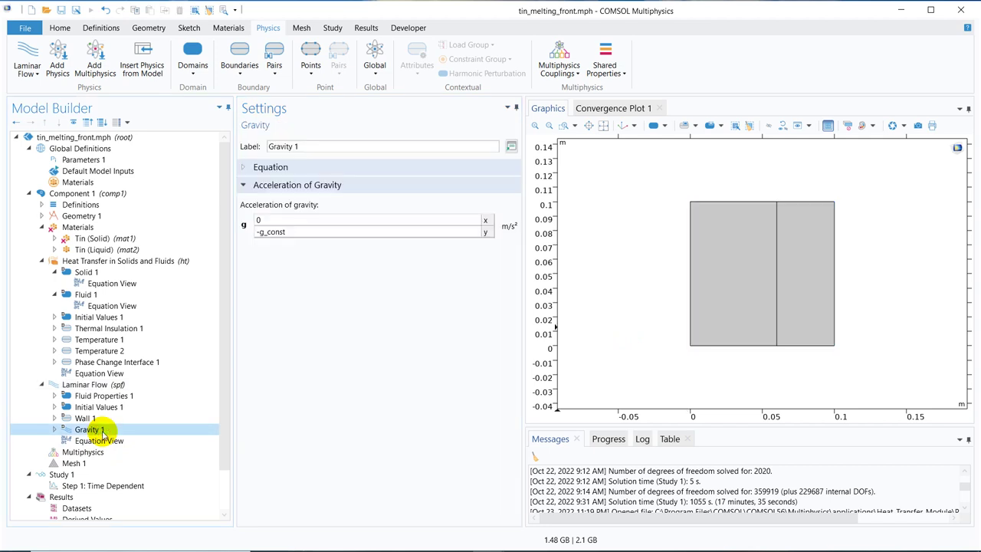
pyautogui.click(749, 278)
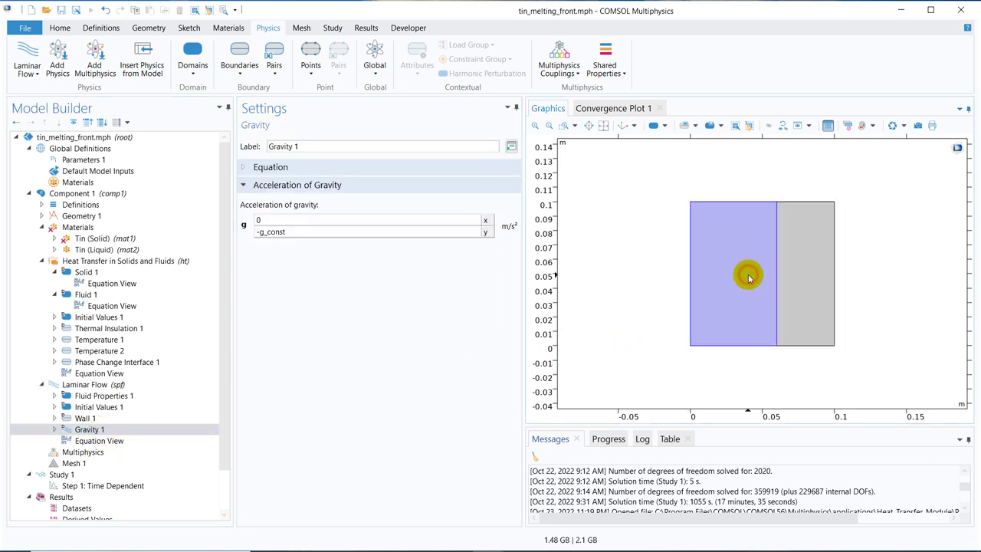
pyautogui.click(802, 270)
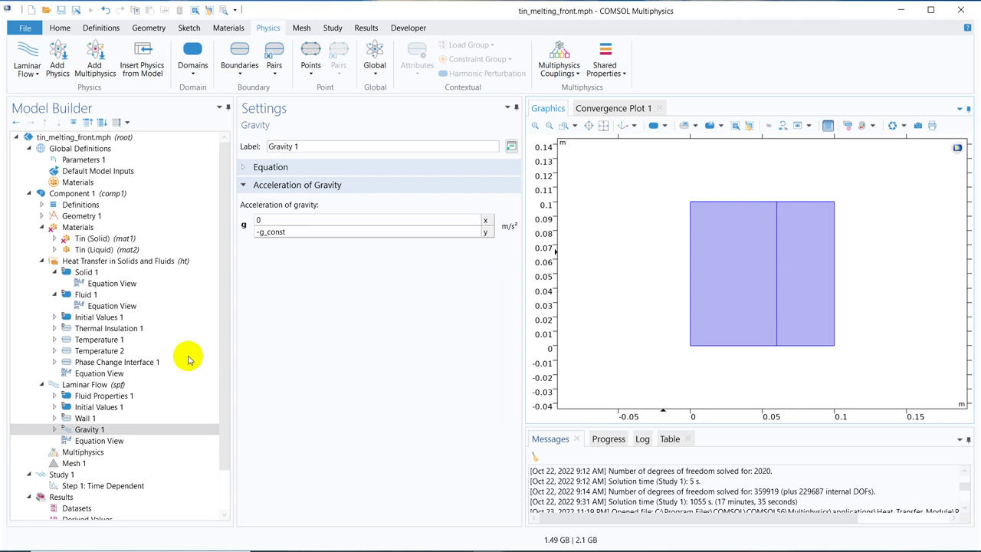
pyautogui.click(120, 385)
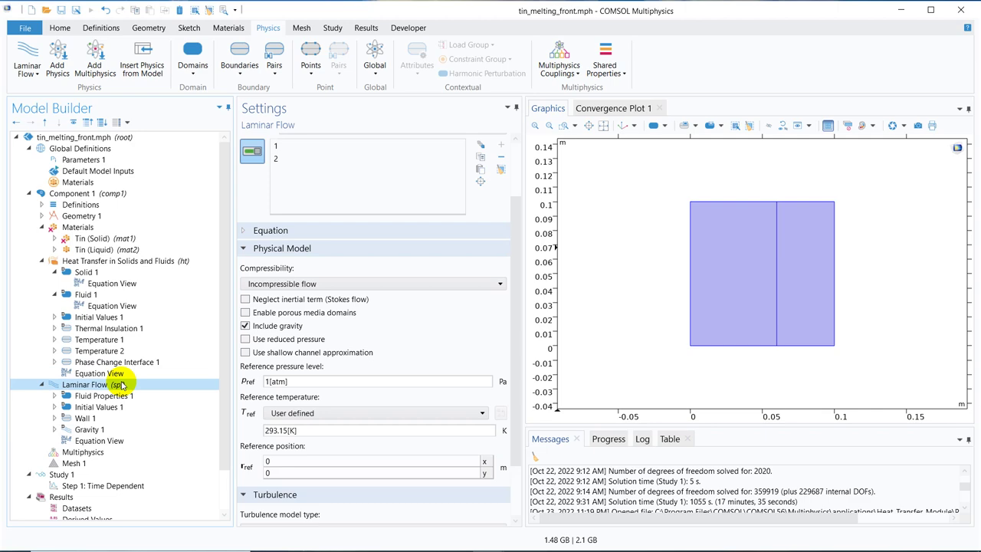
# Add a Pressure Point Constraint fixing 0 Pa at the bottom-left corner point 1
pyautogui.rightClick(122, 385)
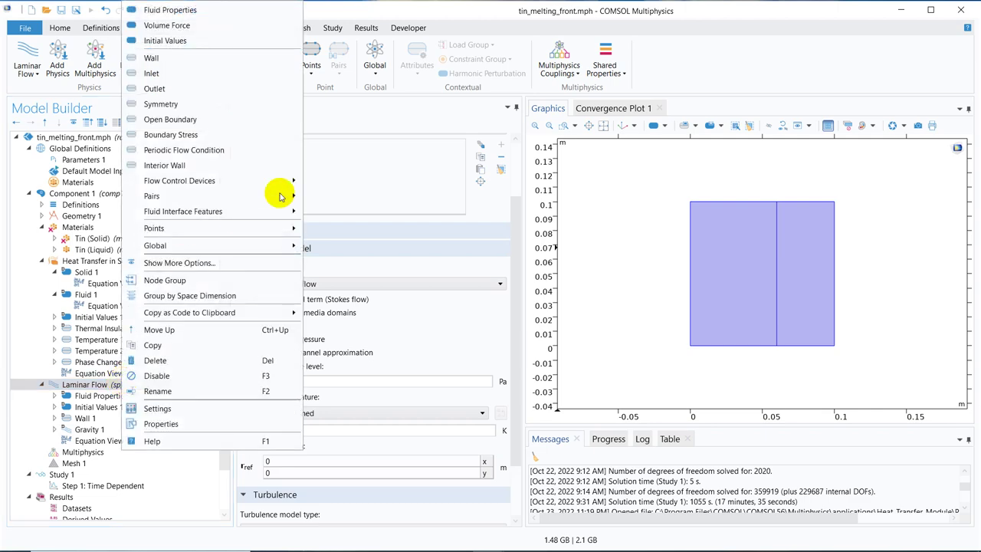
pyautogui.moveTo(291, 231)
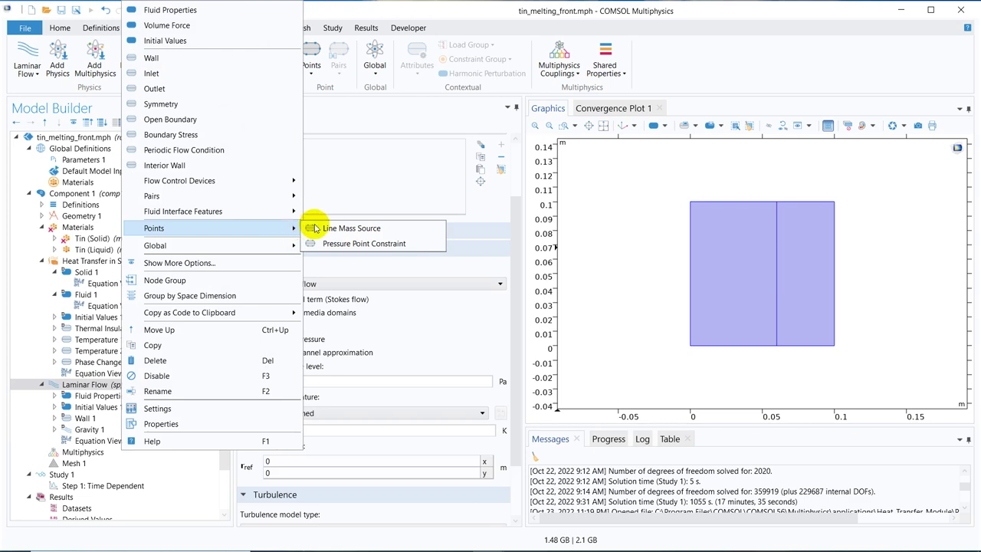
pyautogui.click(357, 243)
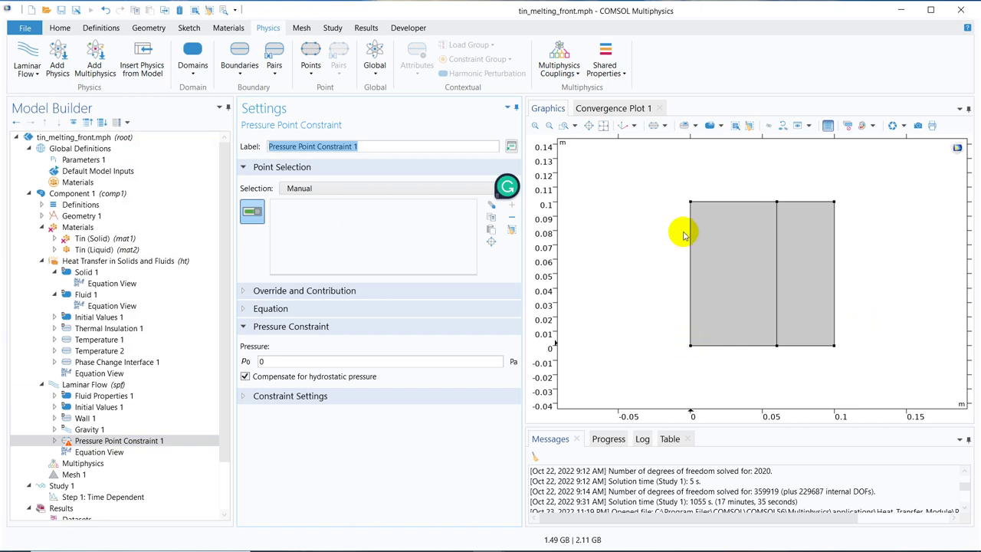
pyautogui.click(691, 346)
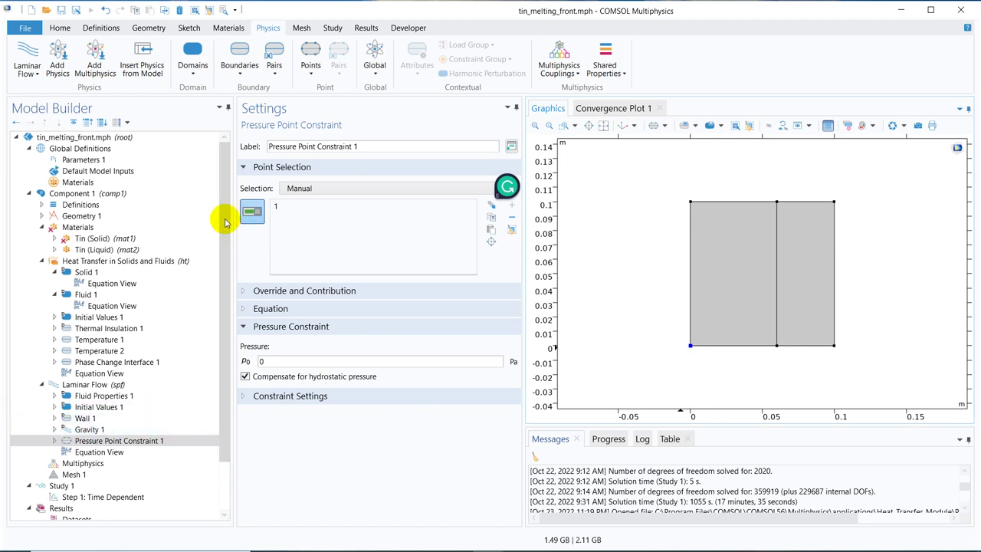
pyautogui.moveTo(226, 214); pyautogui.dragTo(221, 314)
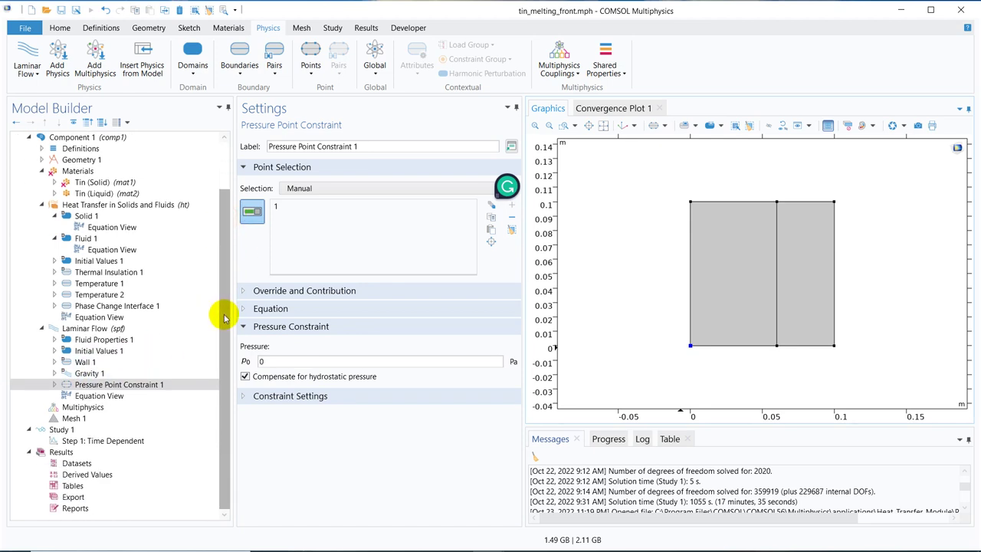
pyautogui.click(137, 328)
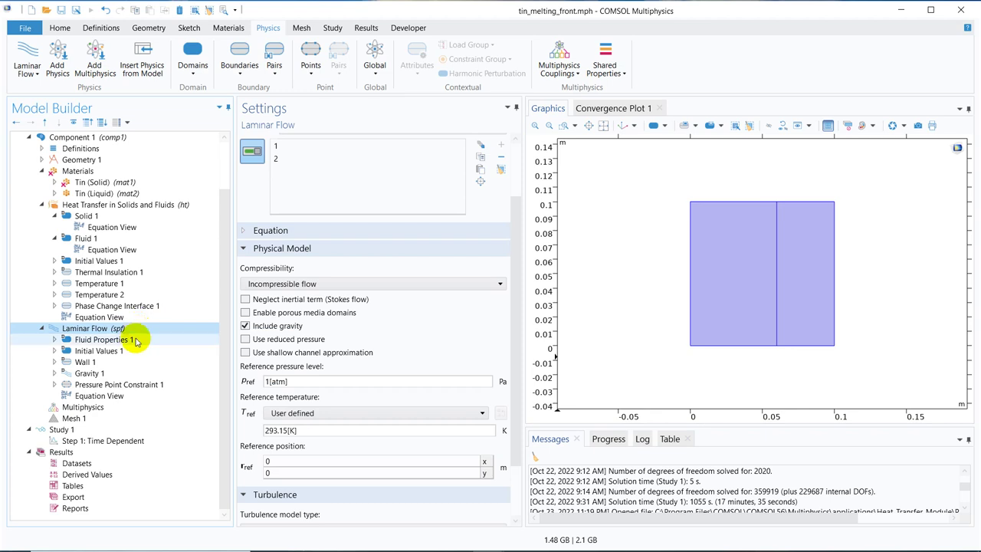
pyautogui.click(136, 342)
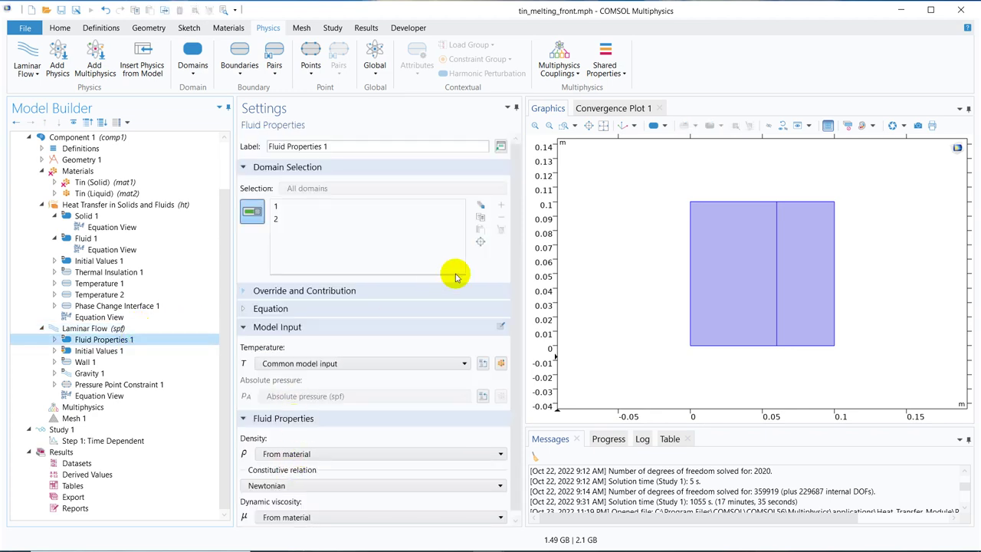
pyautogui.scroll(-1, 518, 193)
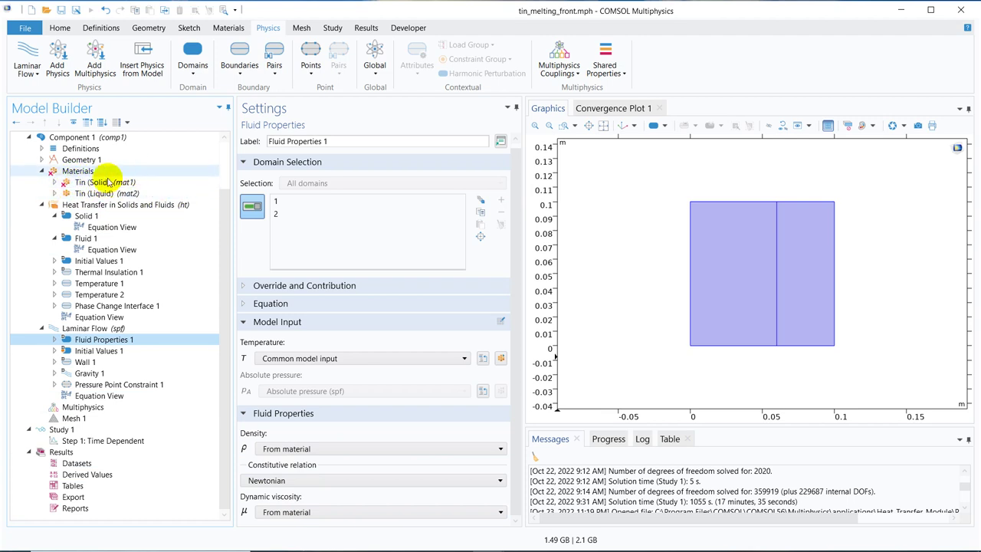
pyautogui.click(112, 351)
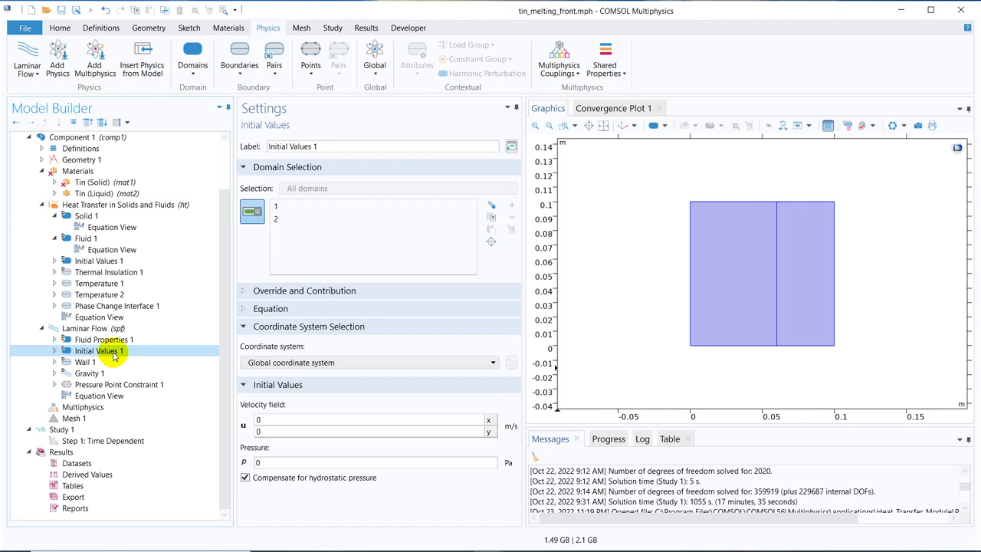
pyautogui.click(107, 364)
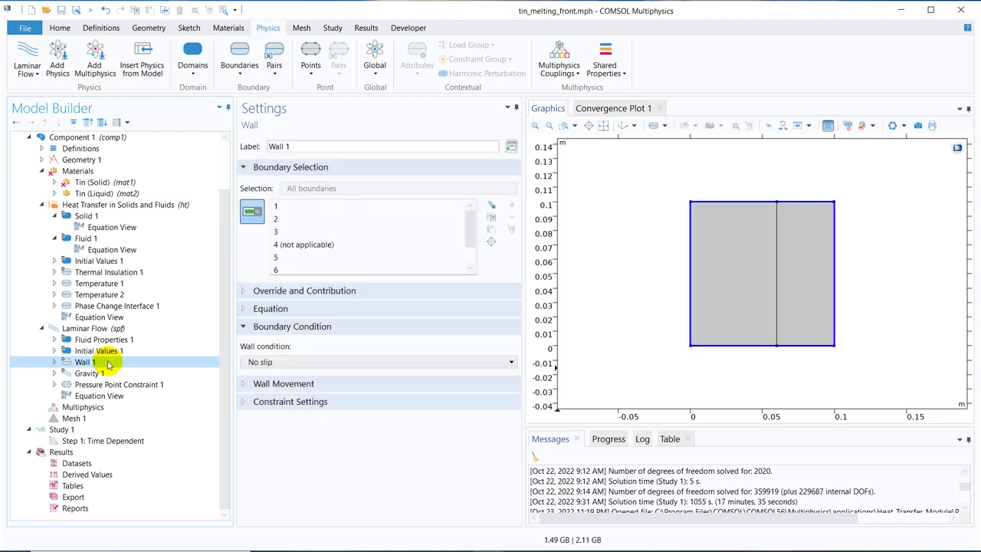
pyautogui.click(100, 374)
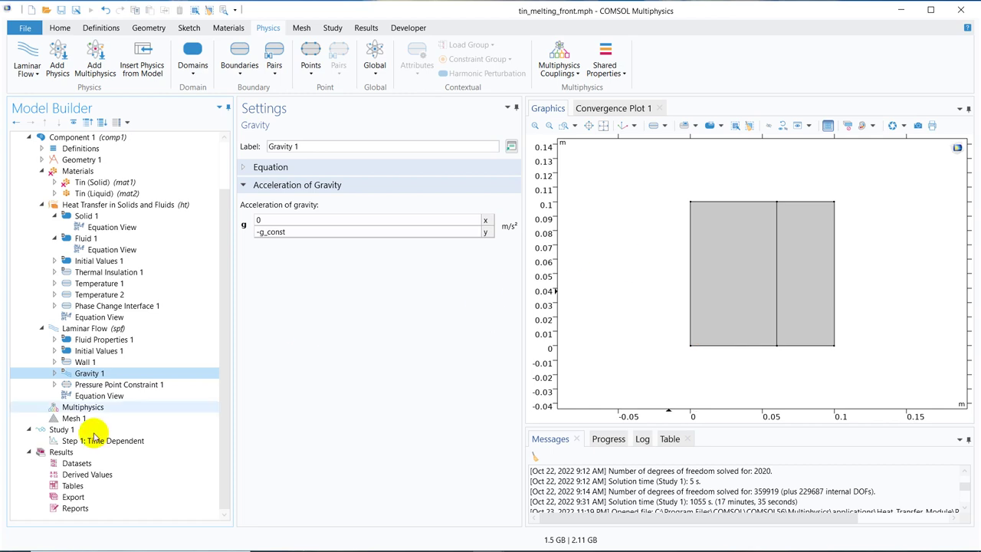
pyautogui.click(96, 384)
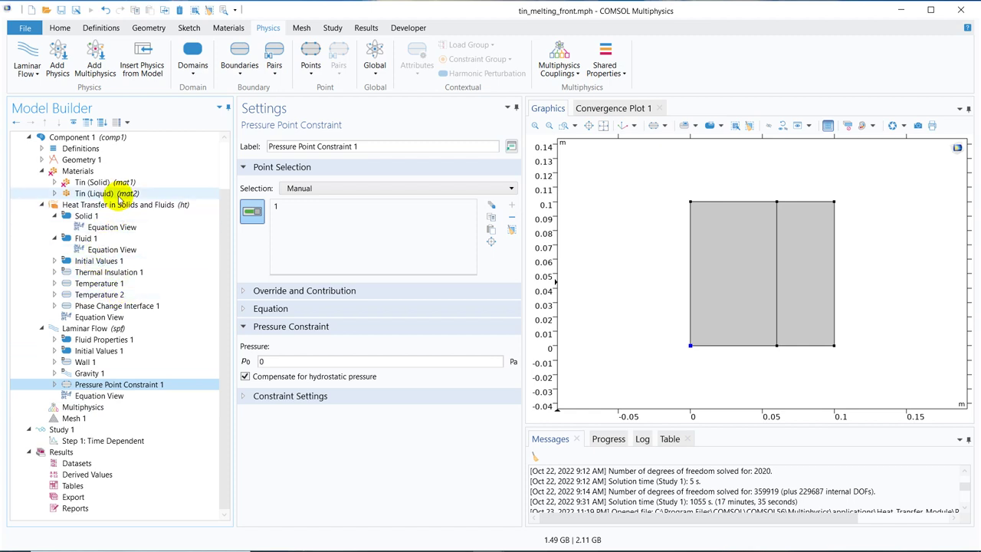
# Add a Nonisothermal Flow coupling with a user-defined 293.15 K reference temperature
pyautogui.click(105, 407)
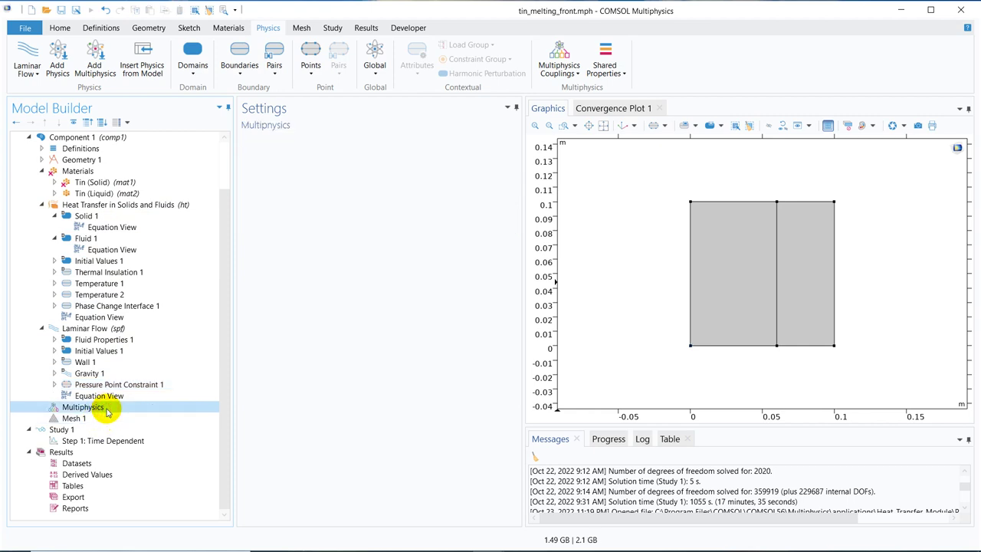
pyautogui.rightClick(106, 411)
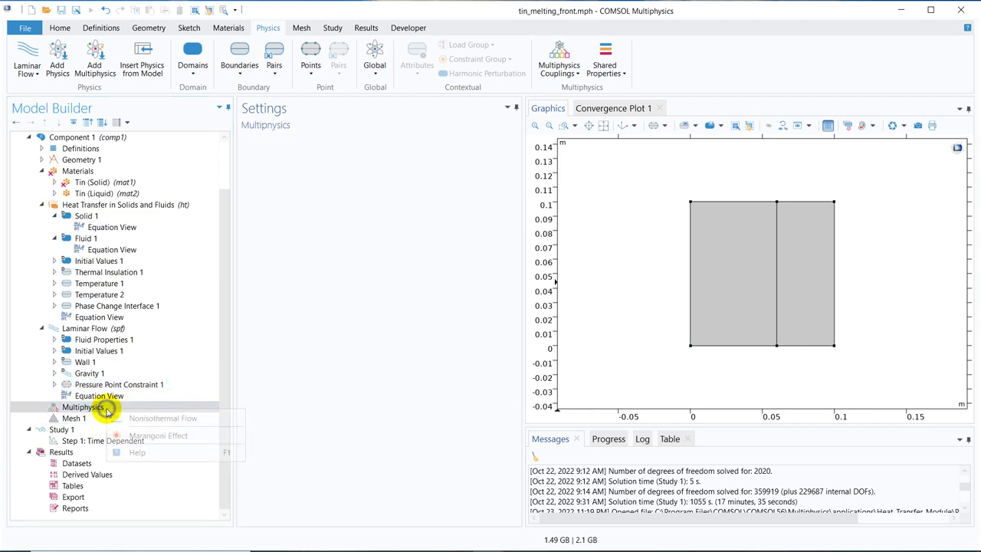
pyautogui.click(175, 421)
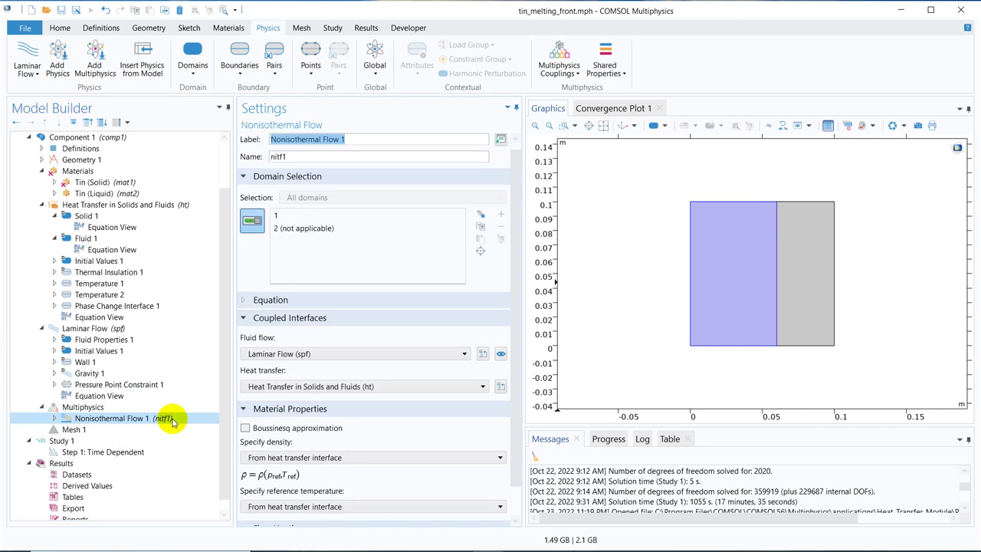
pyautogui.moveTo(517, 182); pyautogui.dragTo(517, 375)
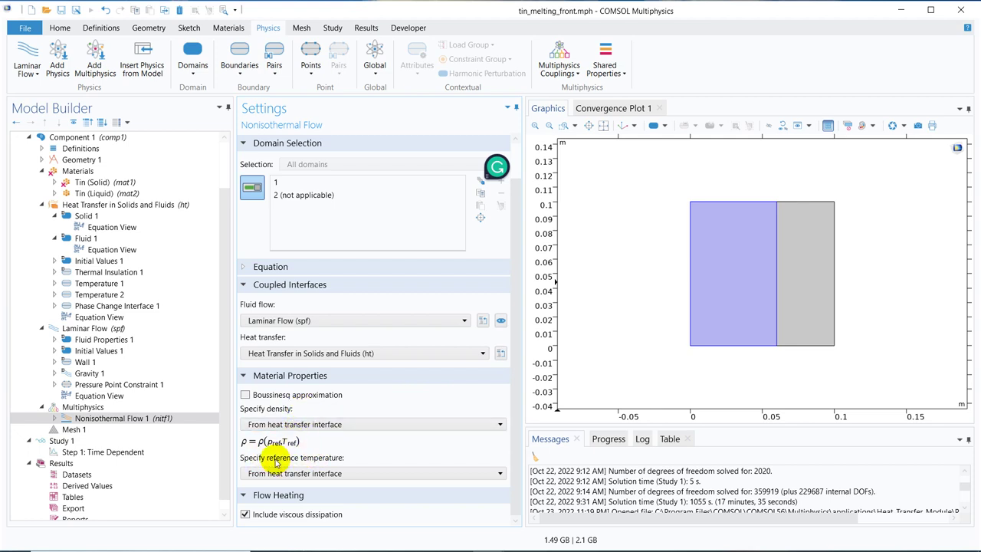
pyautogui.click(396, 473)
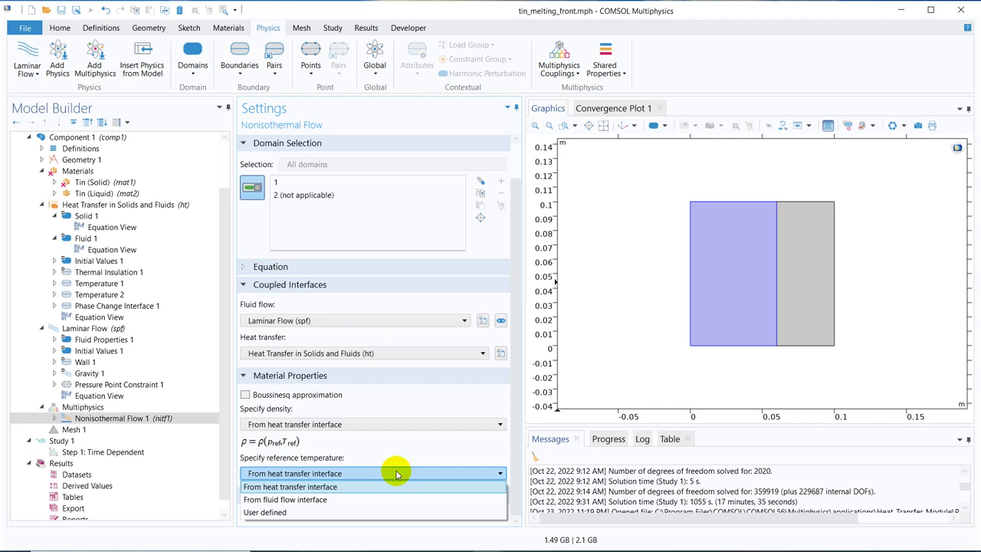
pyautogui.click(346, 512)
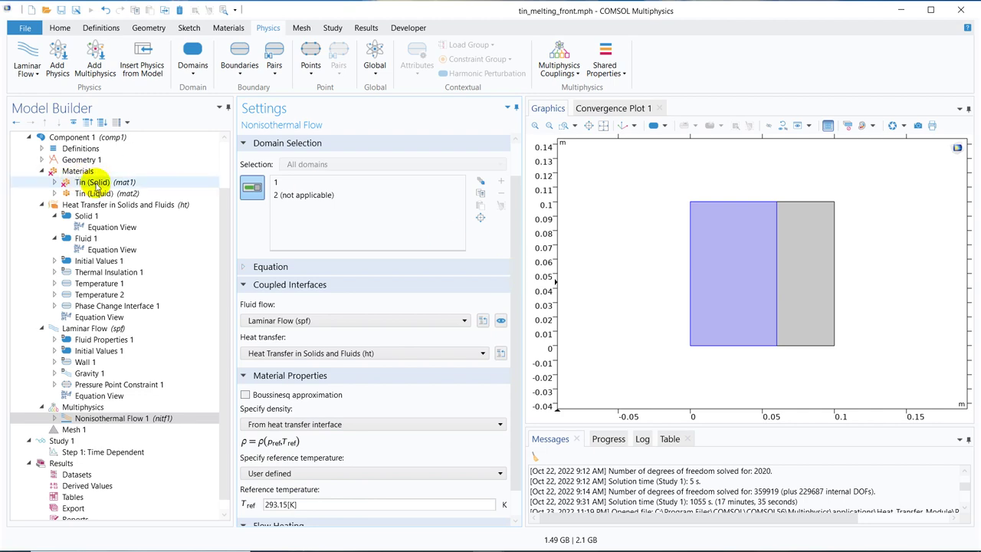
pyautogui.click(95, 183)
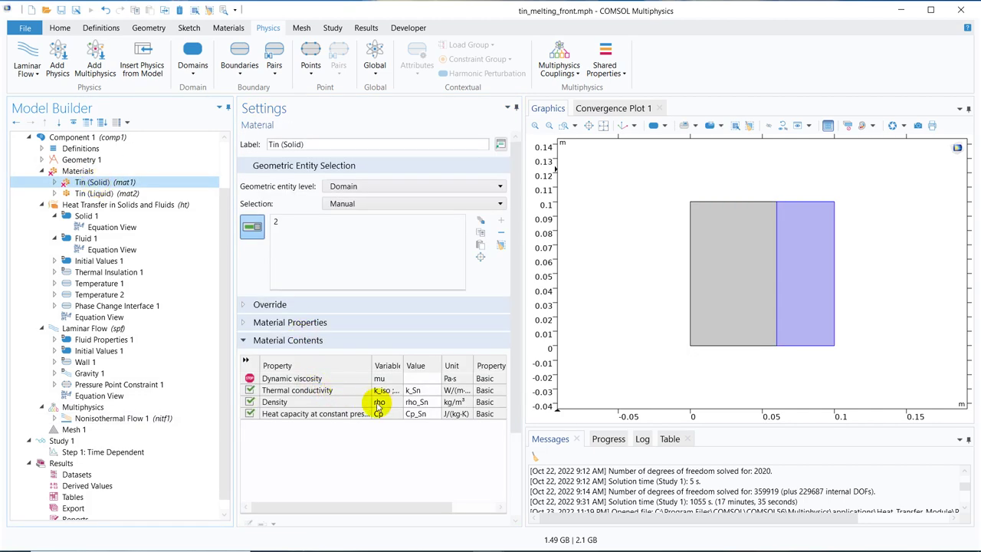
# Set the Tin (Solid) dynamic viscosity to 0.01 Pa·s
pyautogui.click(420, 379)
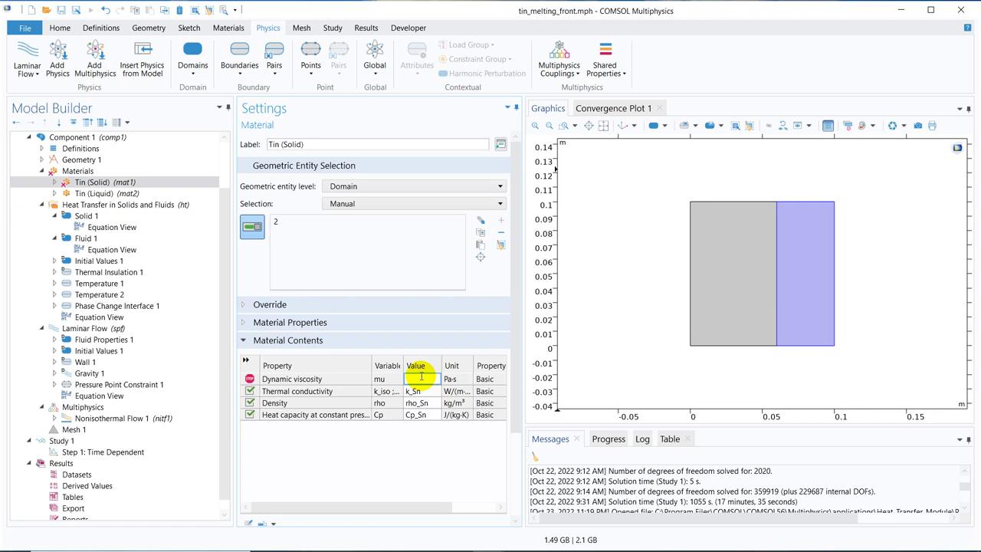
pyautogui.write('0.0')
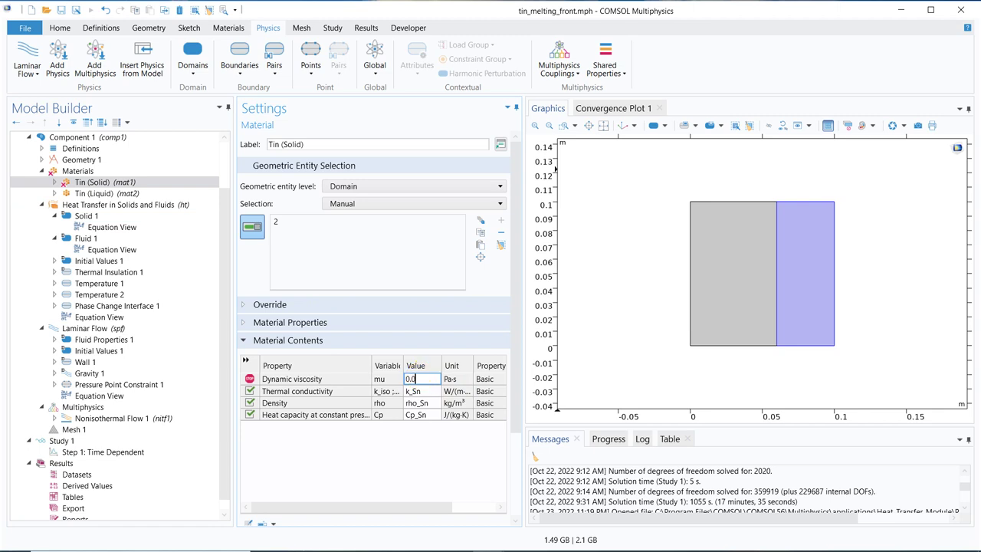
pyautogui.write('1')
pyautogui.press('Return')
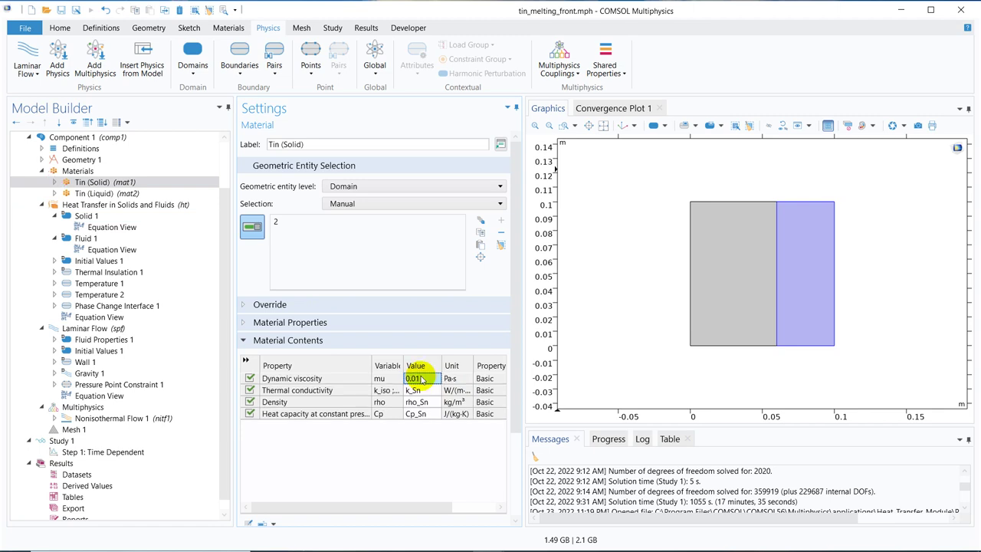
# Remove domain 2 from Laminar Flow, then review the tin materials and Nonisothermal Flow 1
pyautogui.click(132, 328)
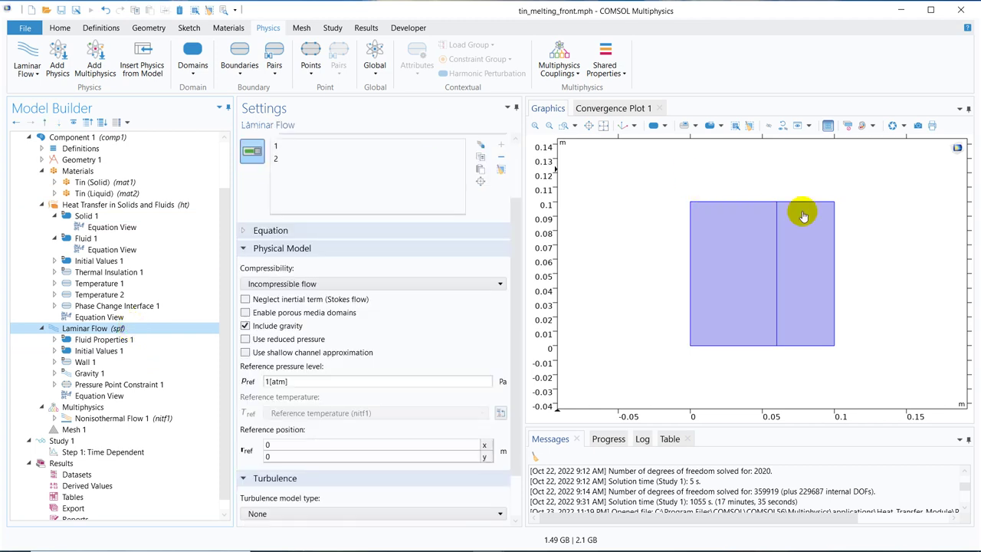
pyautogui.click(809, 233)
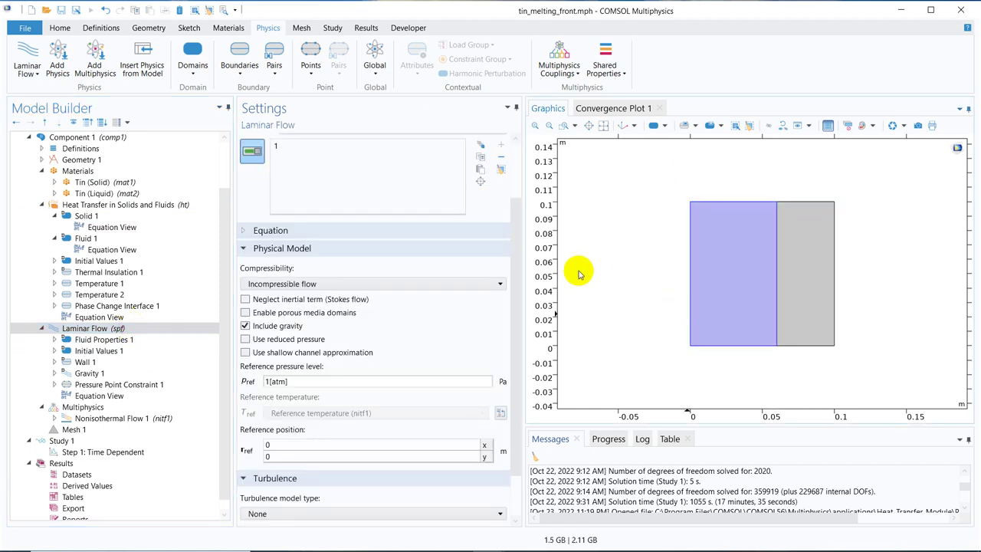
pyautogui.click(110, 184)
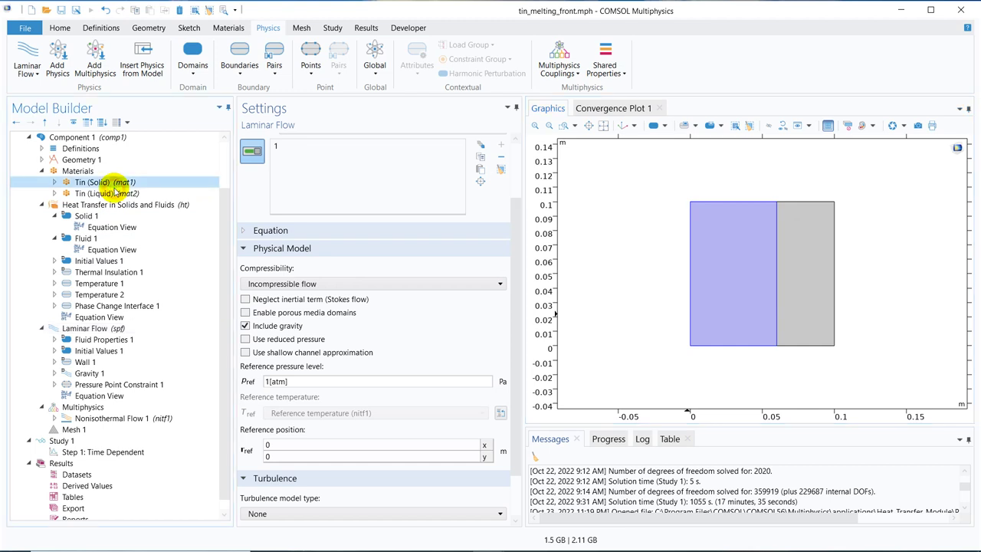
pyautogui.click(115, 193)
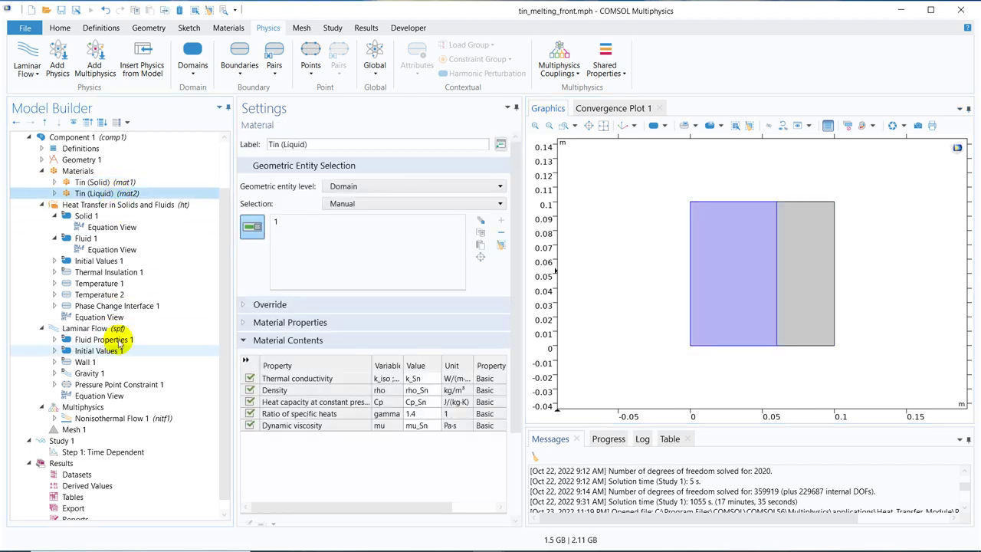
pyautogui.click(99, 395)
pyautogui.click(110, 418)
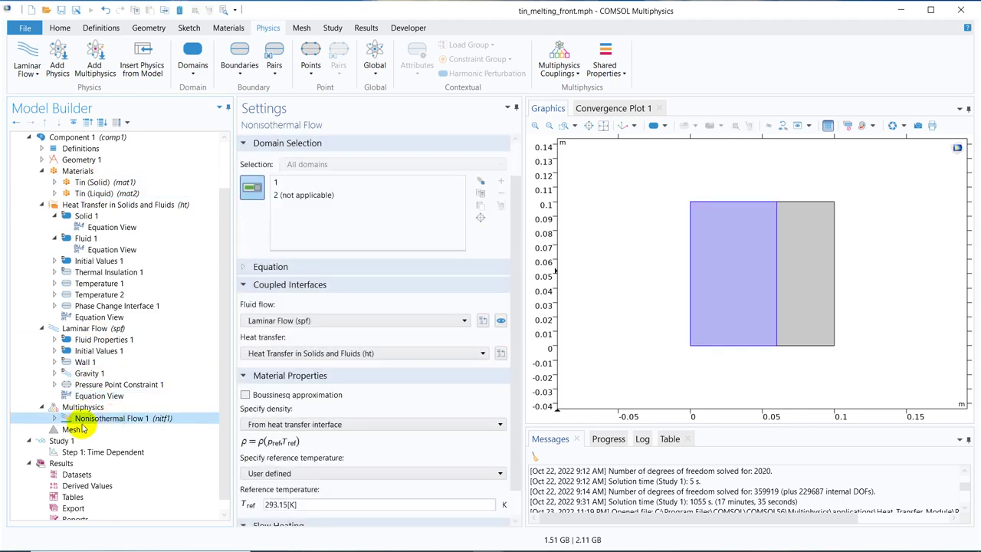
# Review Mesh 1 and Step 1, then get Study 1's initial values at 293.15 K
pyautogui.click(77, 430)
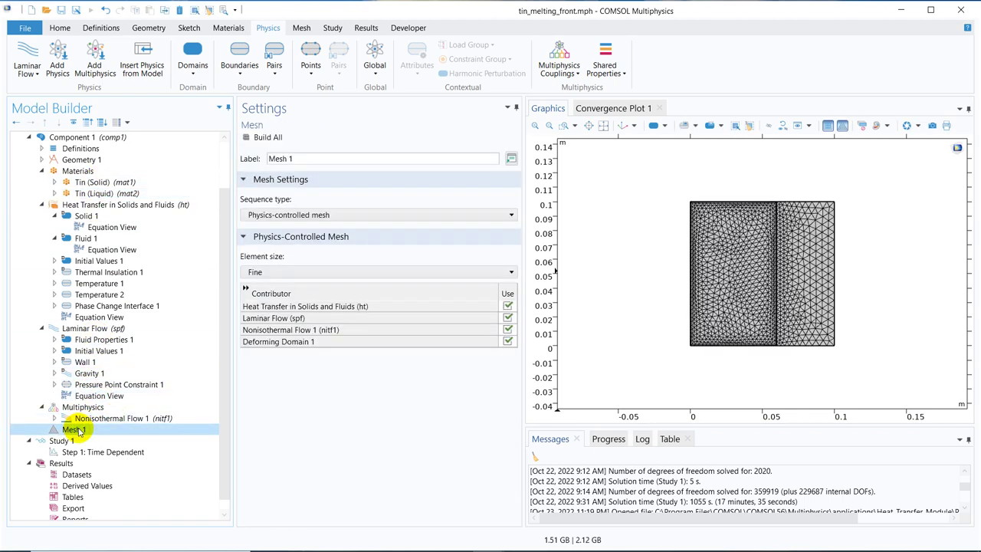
pyautogui.click(118, 453)
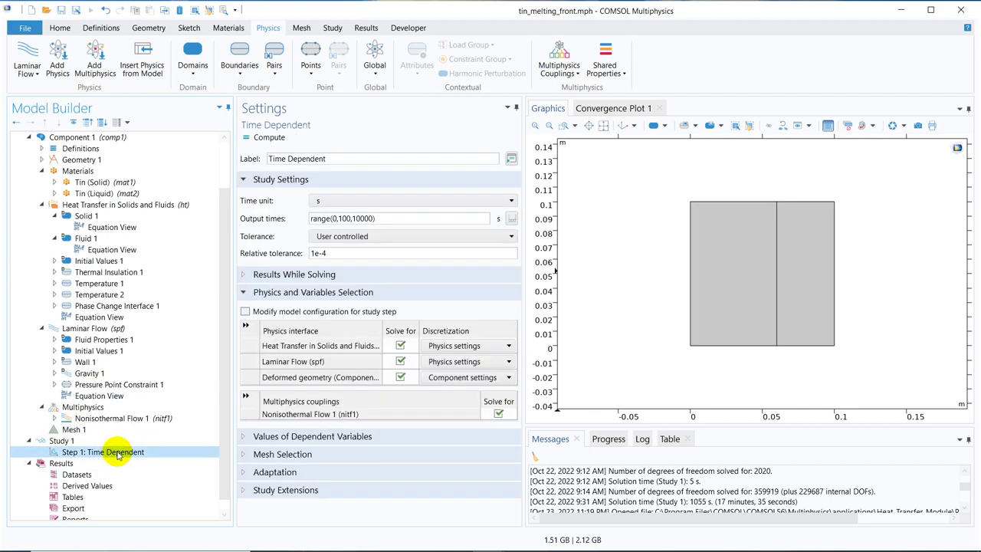
pyautogui.rightClick(117, 454)
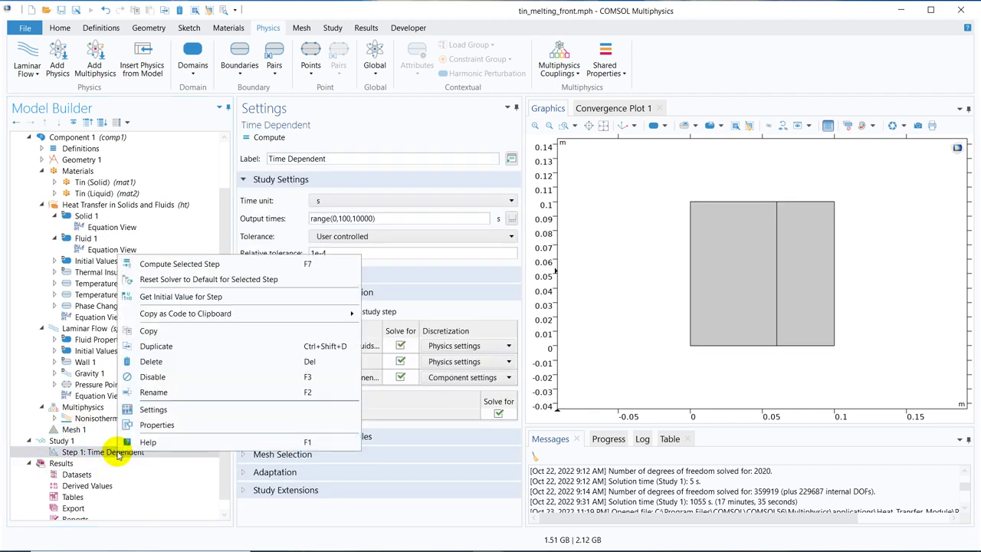
pyautogui.click(73, 442)
pyautogui.rightClick(73, 441)
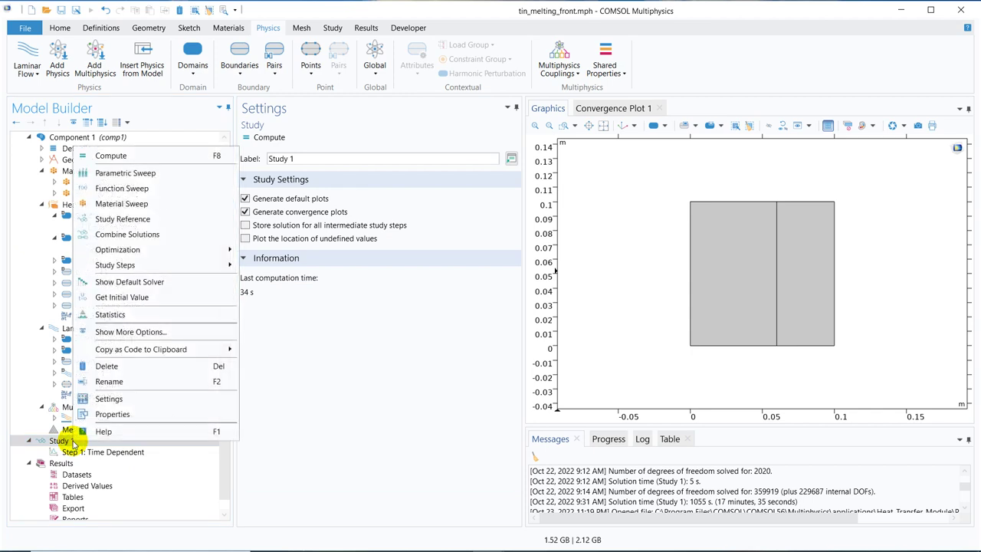
pyautogui.moveTo(163, 265)
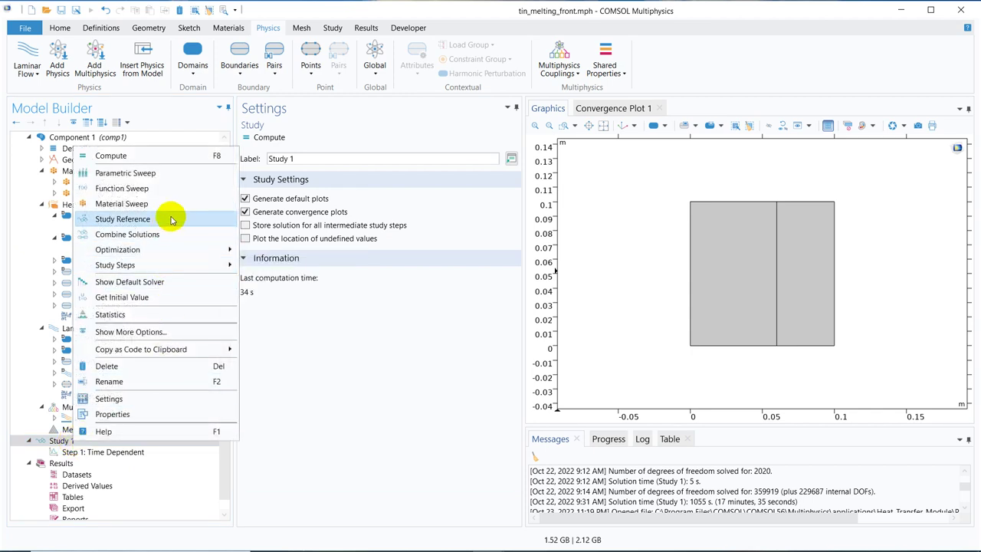
pyautogui.click(164, 298)
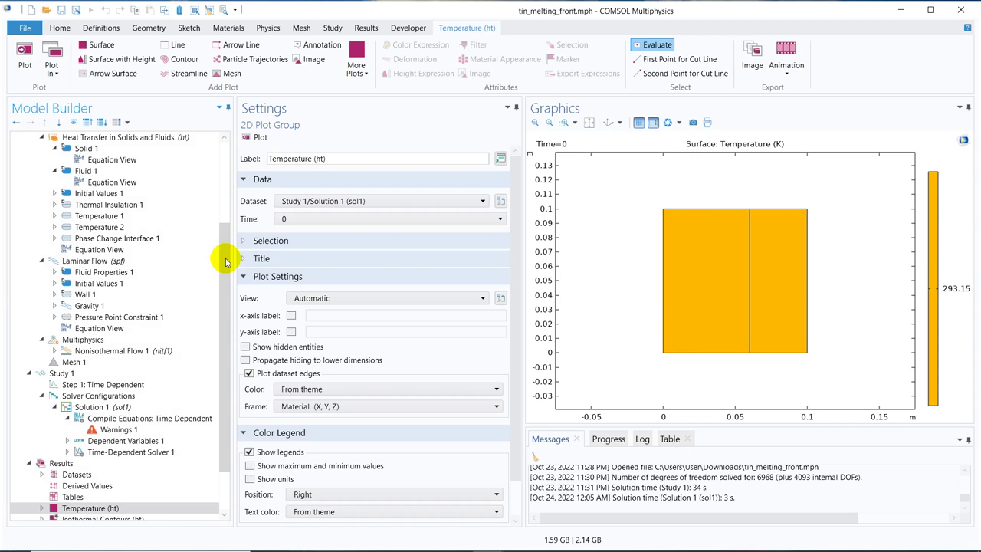
# Compute Study 1 and follow the solver Log in an enlarged Messages panel
pyautogui.click(94, 375)
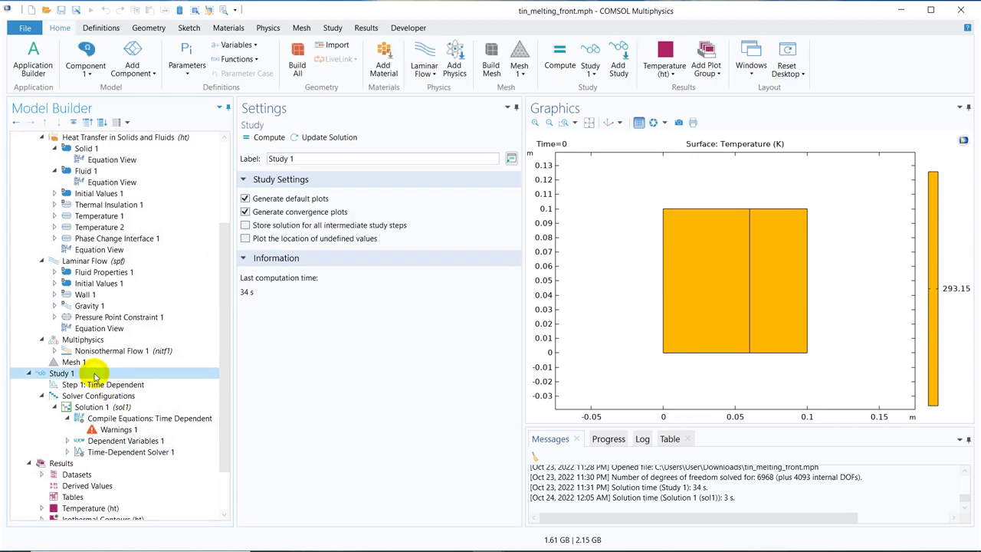
pyautogui.click(274, 138)
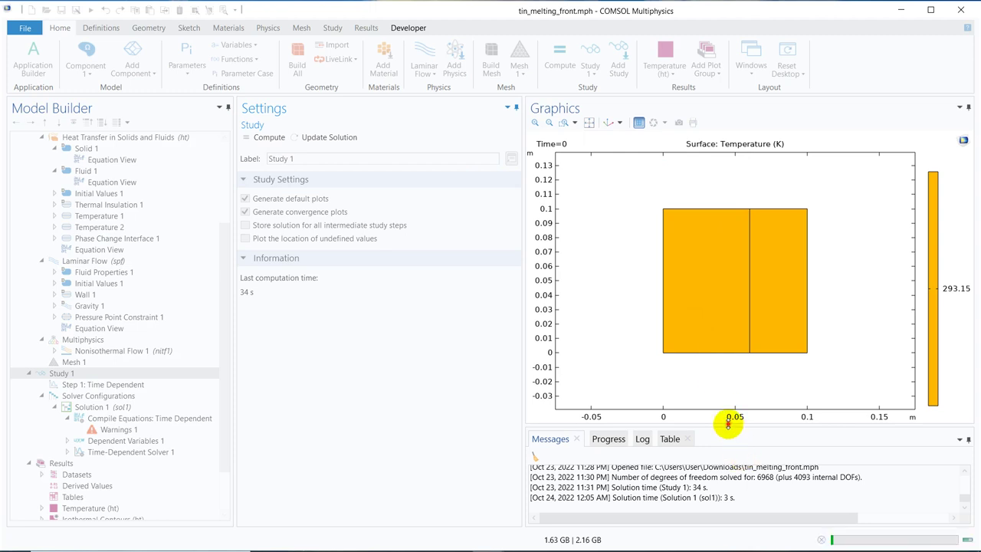
pyautogui.moveTo(728, 424); pyautogui.dragTo(727, 393)
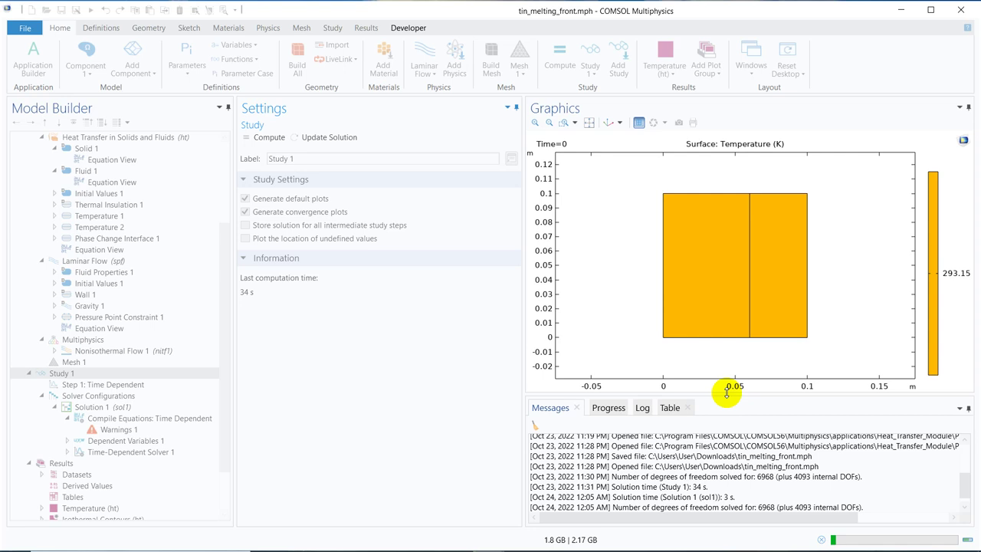
pyautogui.click(642, 408)
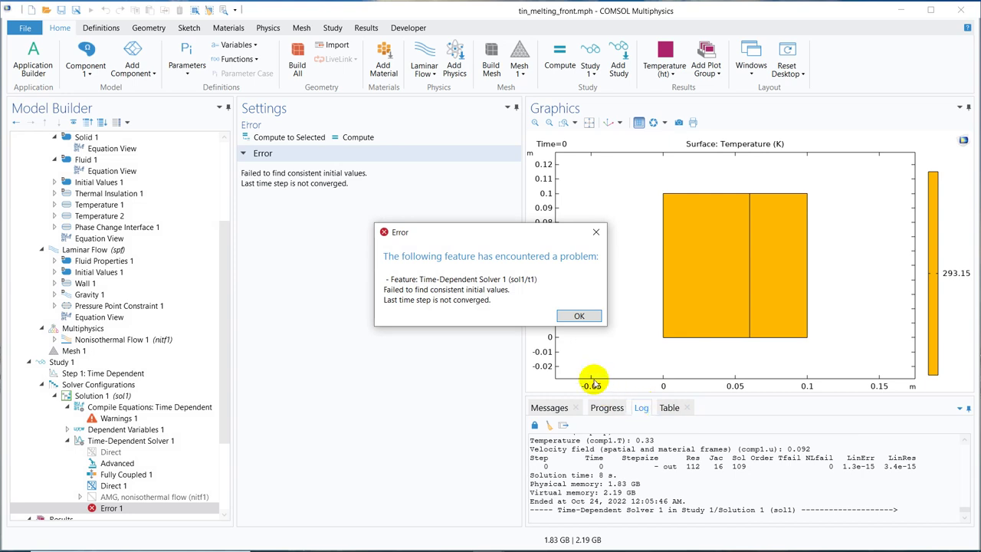
# Dismiss the error, read Error 1 and the gravity warning, and enable Boussinesq approximation
pyautogui.click(580, 318)
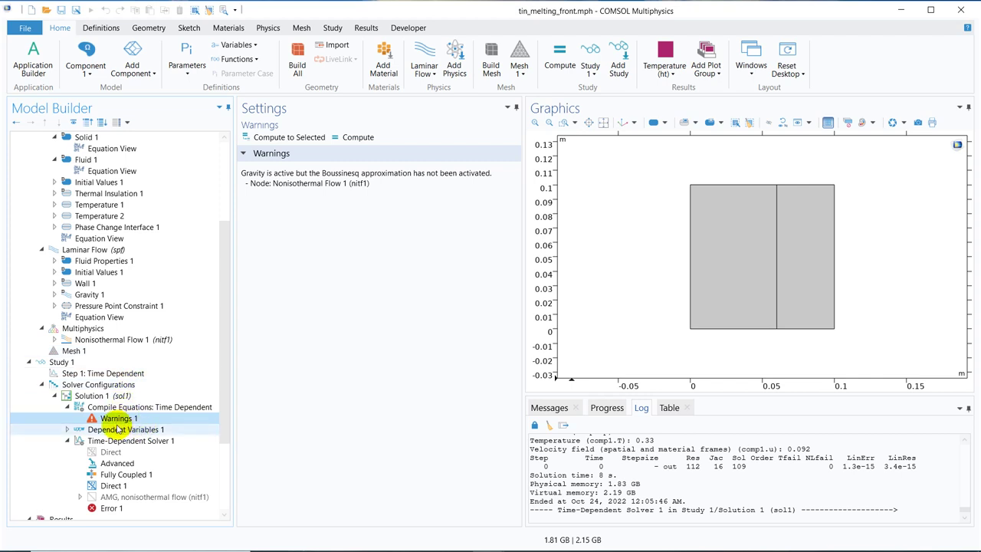
pyautogui.click(111, 508)
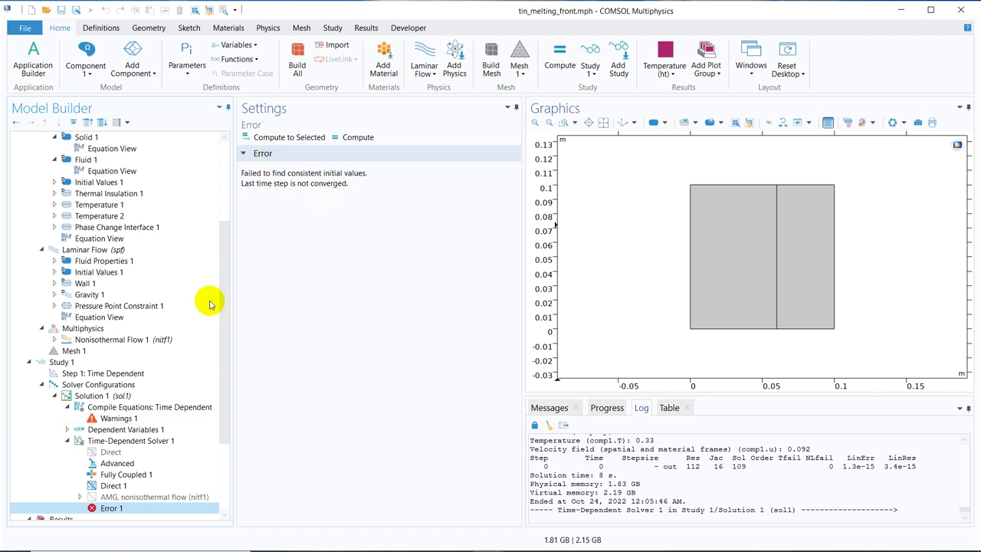
pyautogui.click(131, 419)
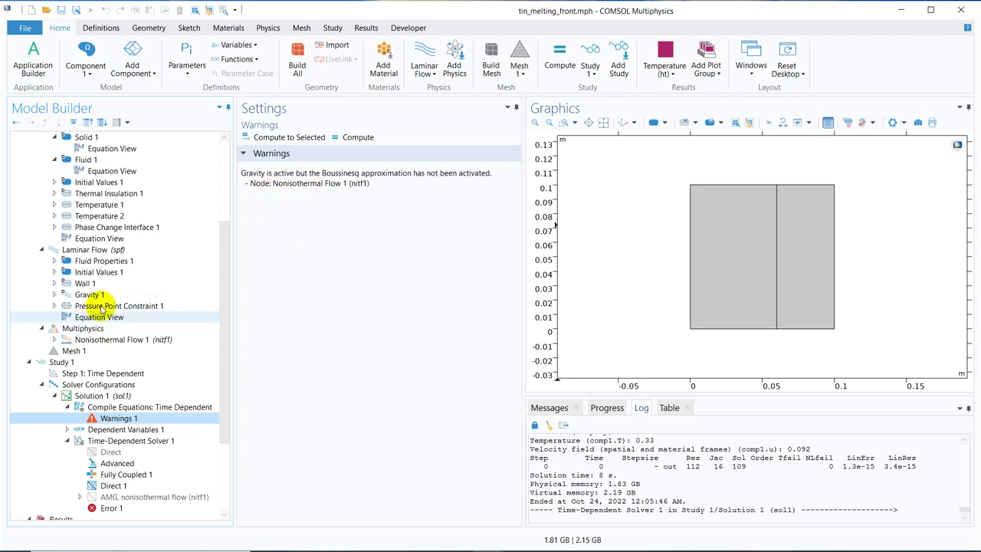
pyautogui.click(116, 341)
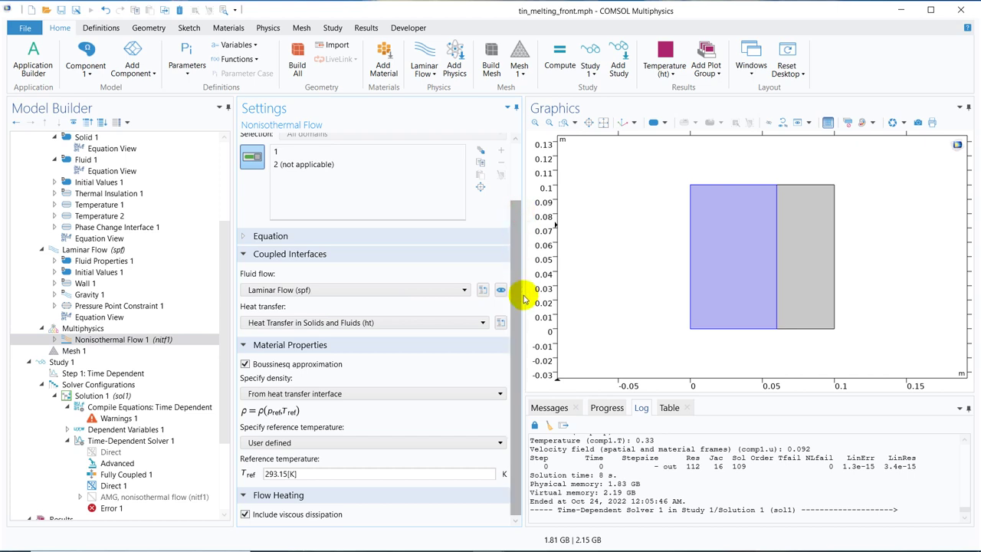
# Keep density from the heat transfer interface and recompute Step 1: Time Dependent to 10000 s
pyautogui.click(362, 394)
pyautogui.click(362, 395)
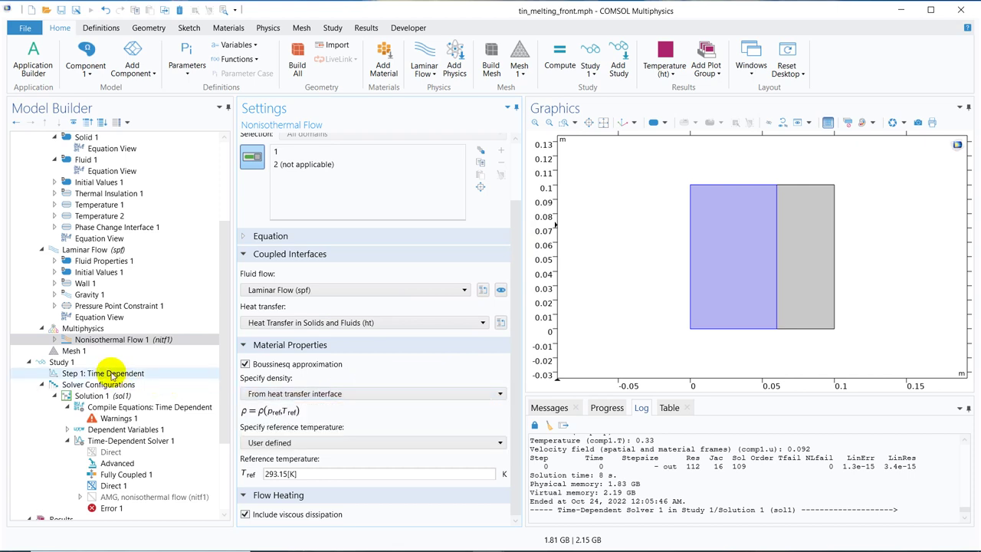
pyautogui.click(73, 374)
pyautogui.click(267, 137)
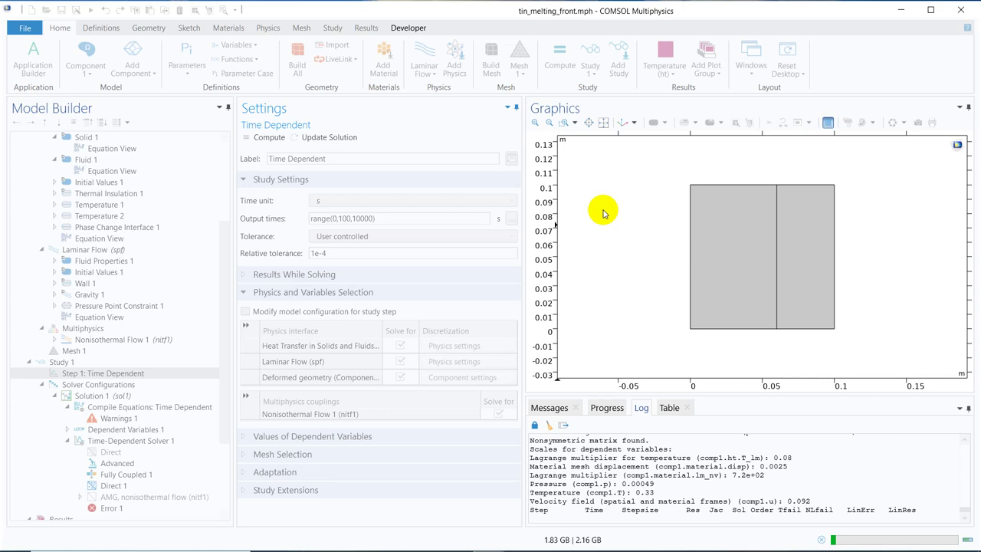
pyautogui.click(554, 10)
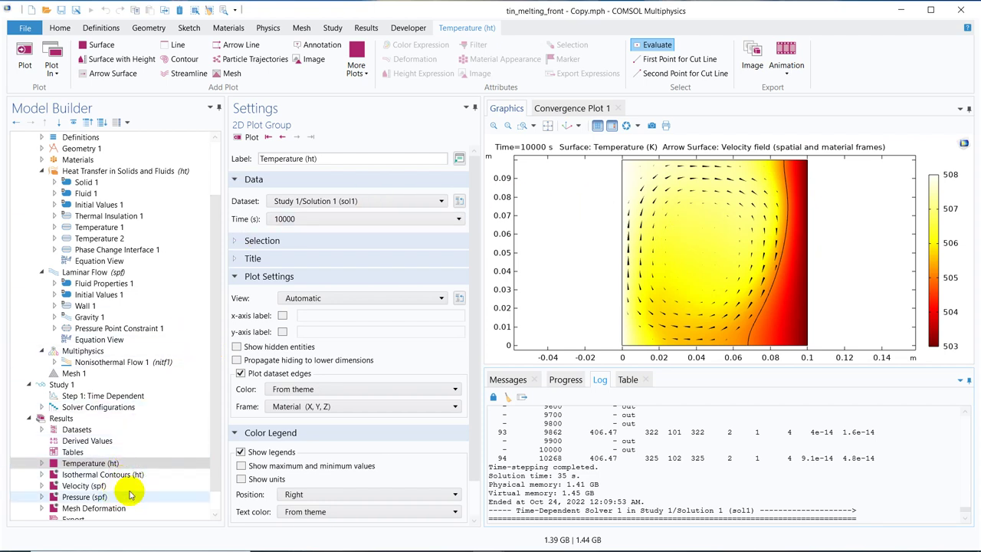
# View the Velocity (spf), Isothermal Contours (ht), Mesh Deformation and Pressure (spf) plots
pyautogui.scroll(-1, 192, 423)
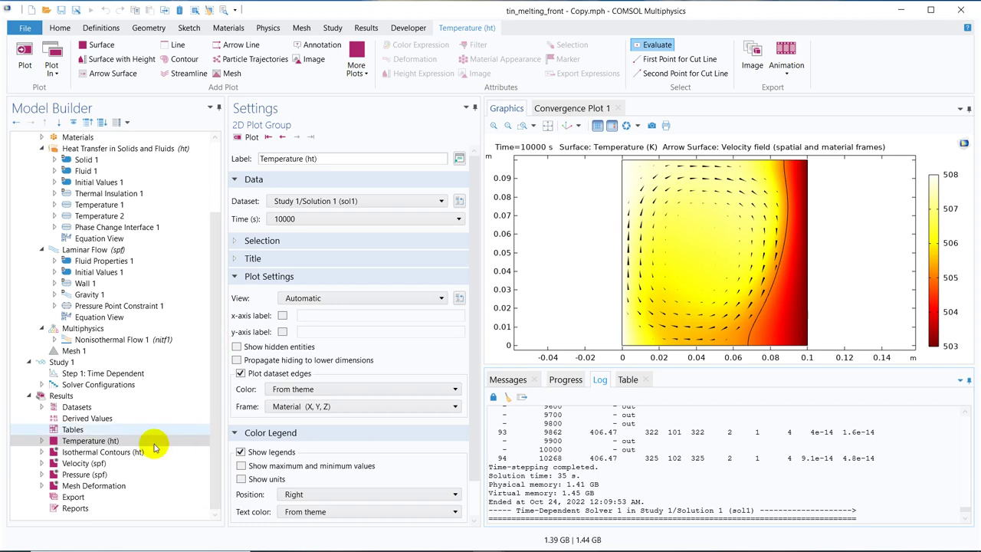
pyautogui.click(111, 464)
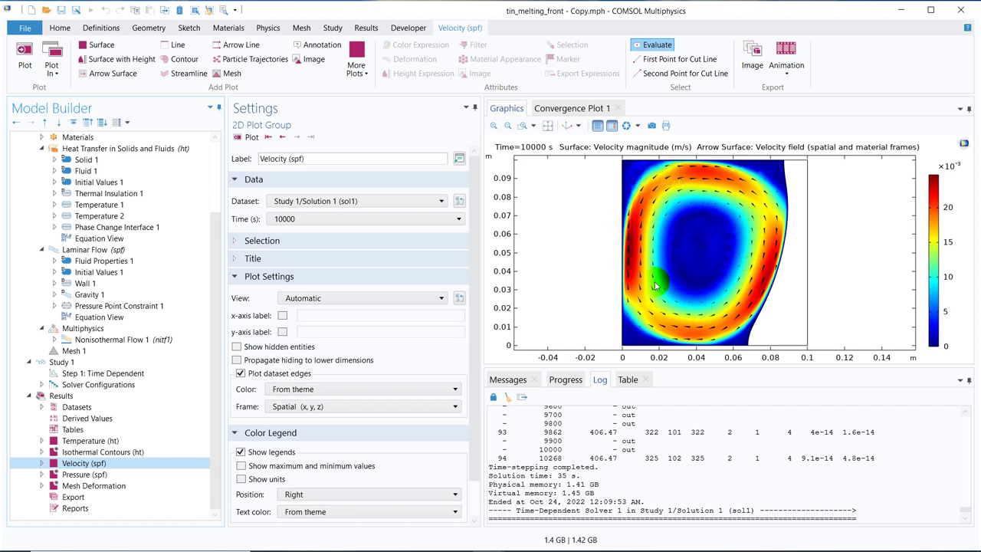
pyautogui.click(712, 219)
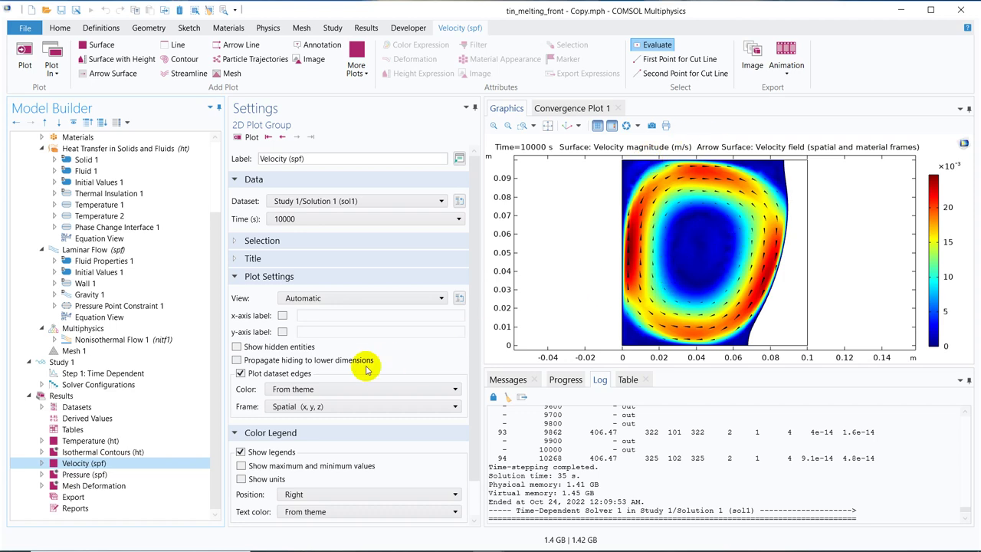
pyautogui.click(103, 454)
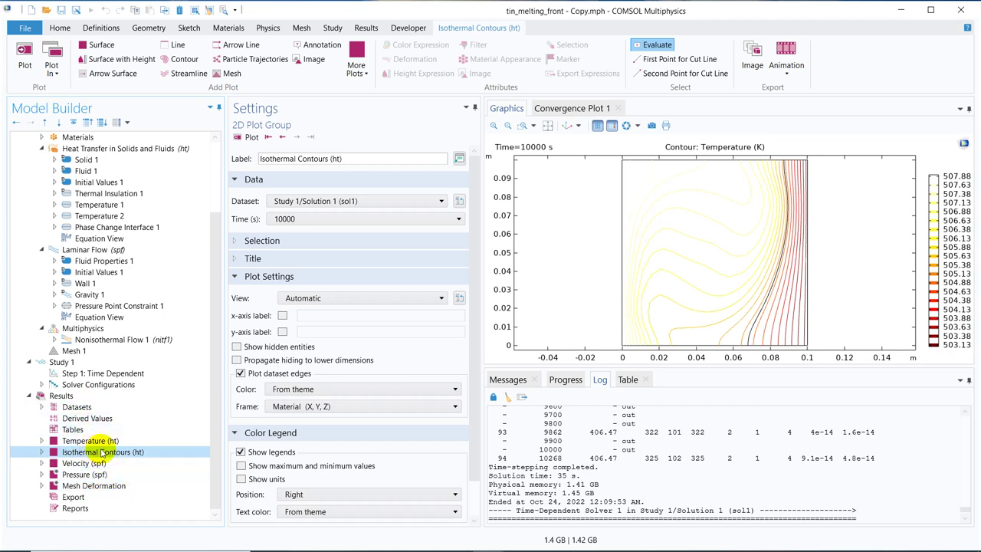
pyautogui.click(109, 489)
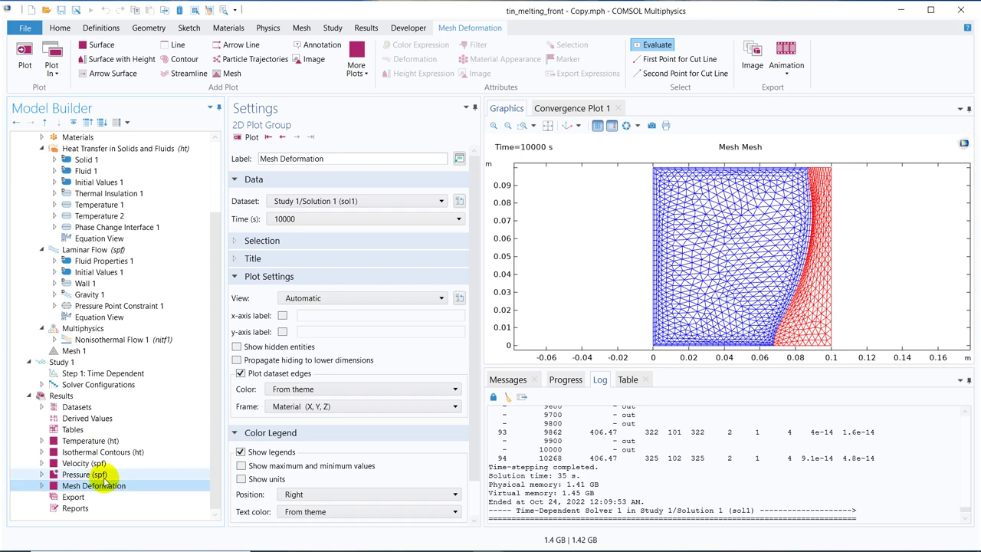
pyautogui.click(102, 477)
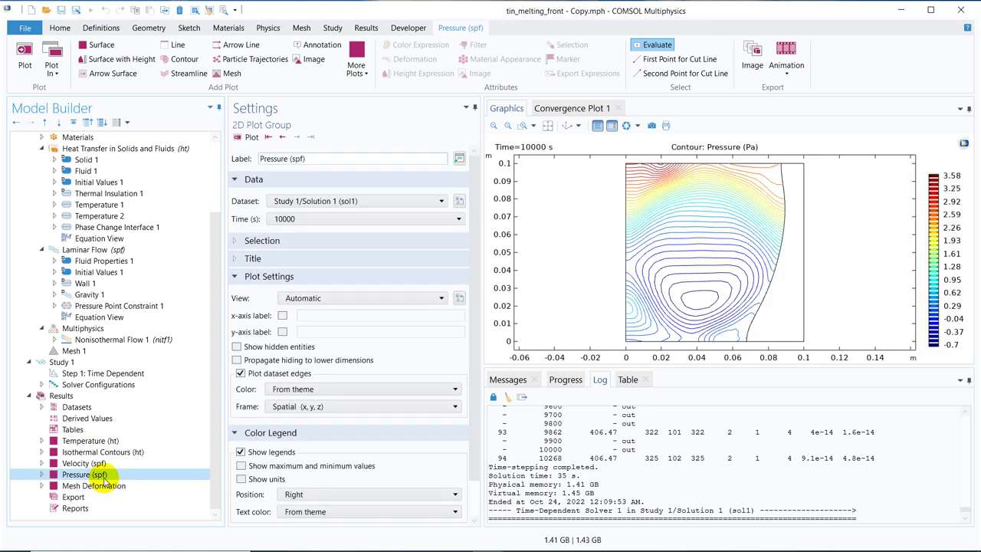